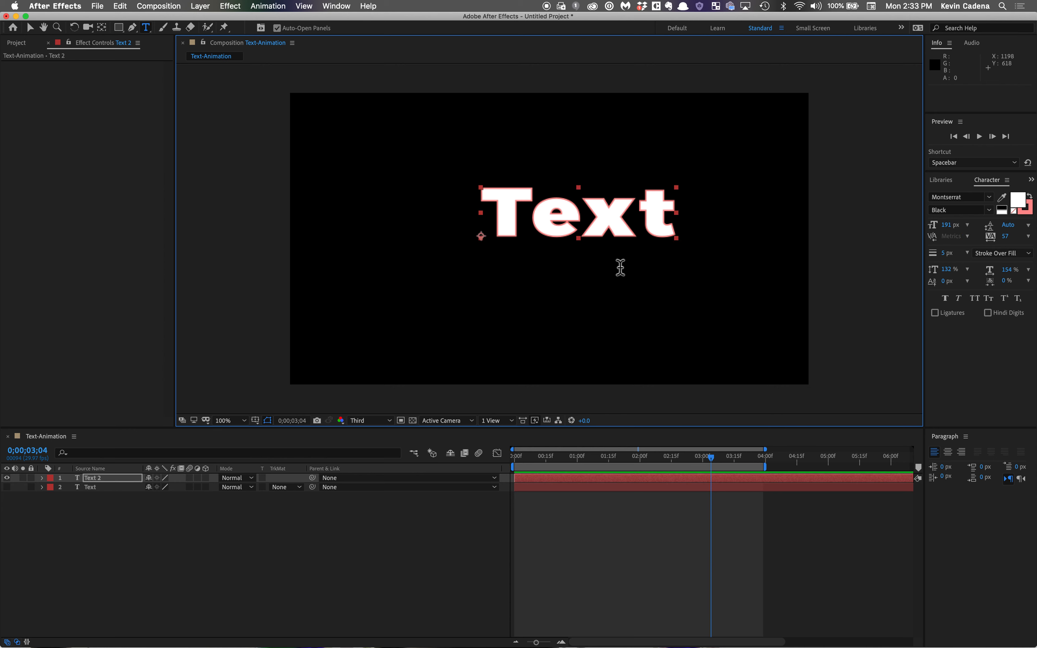
# - Reposition the Text 2 layer at about 576, 644 and add an RGB Fill Color animator to it
pyautogui.press('v')
pyautogui.moveTo(621, 221); pyautogui.dragTo(585, 252)
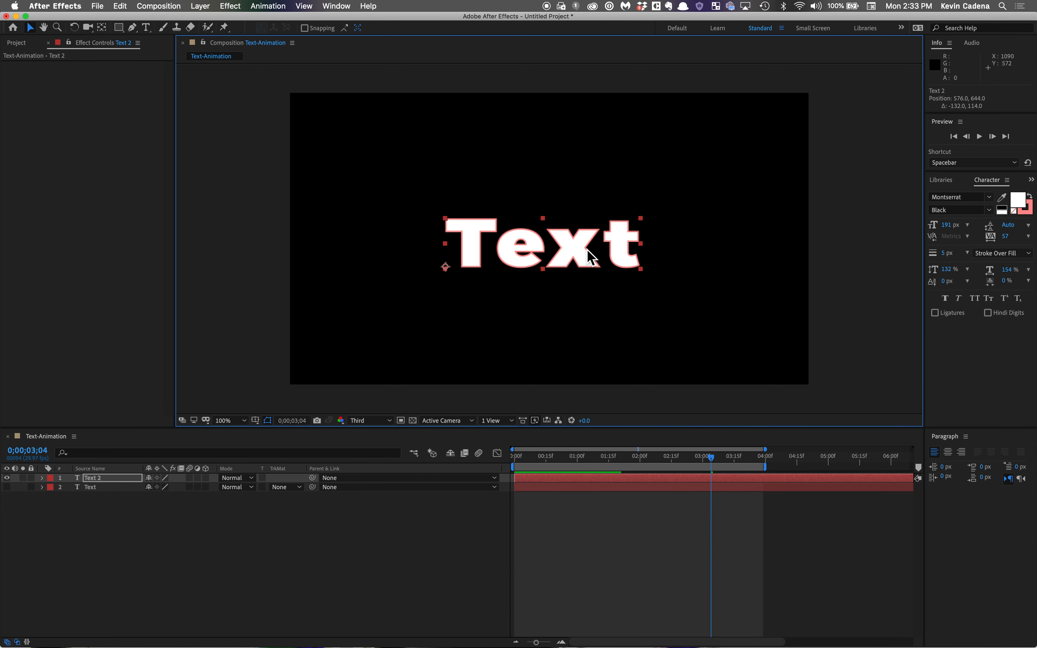
pyautogui.click(42, 478)
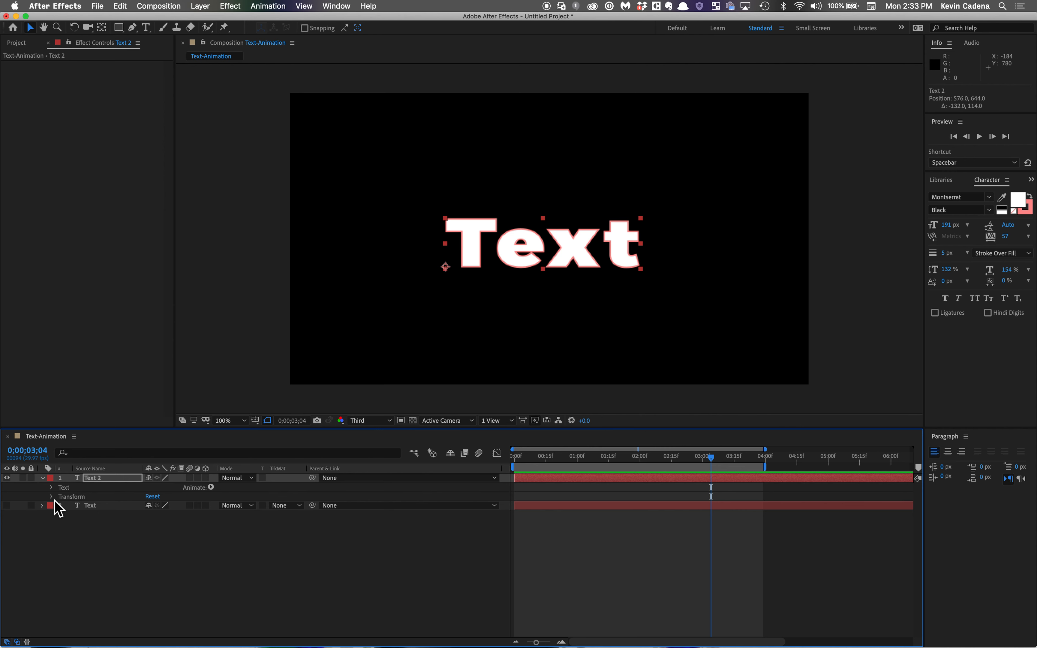
pyautogui.click(52, 489)
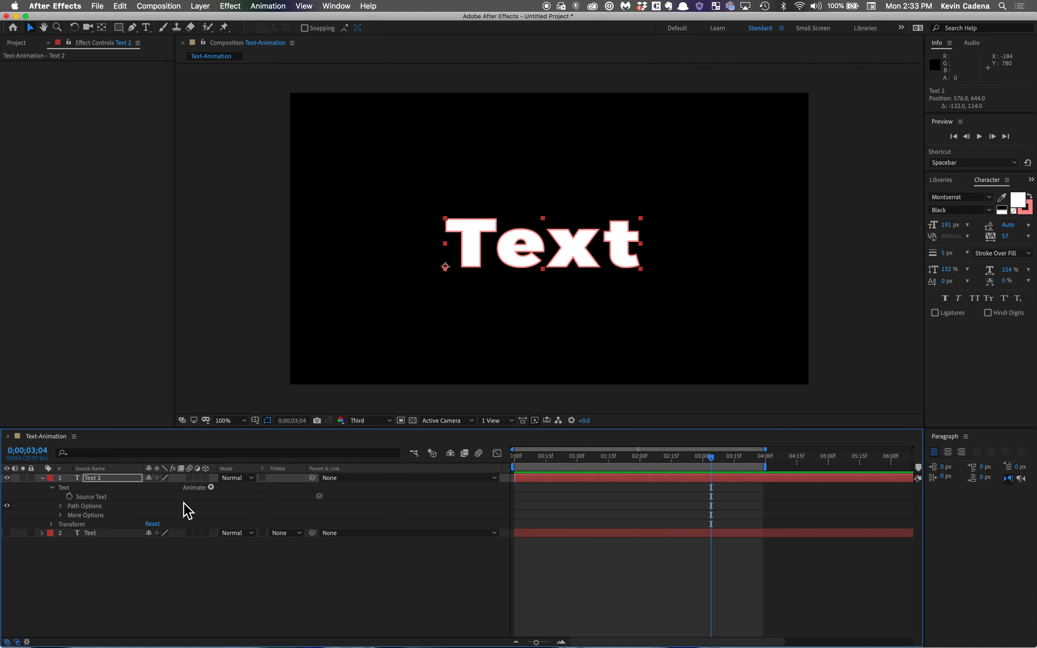
pyautogui.click(211, 487)
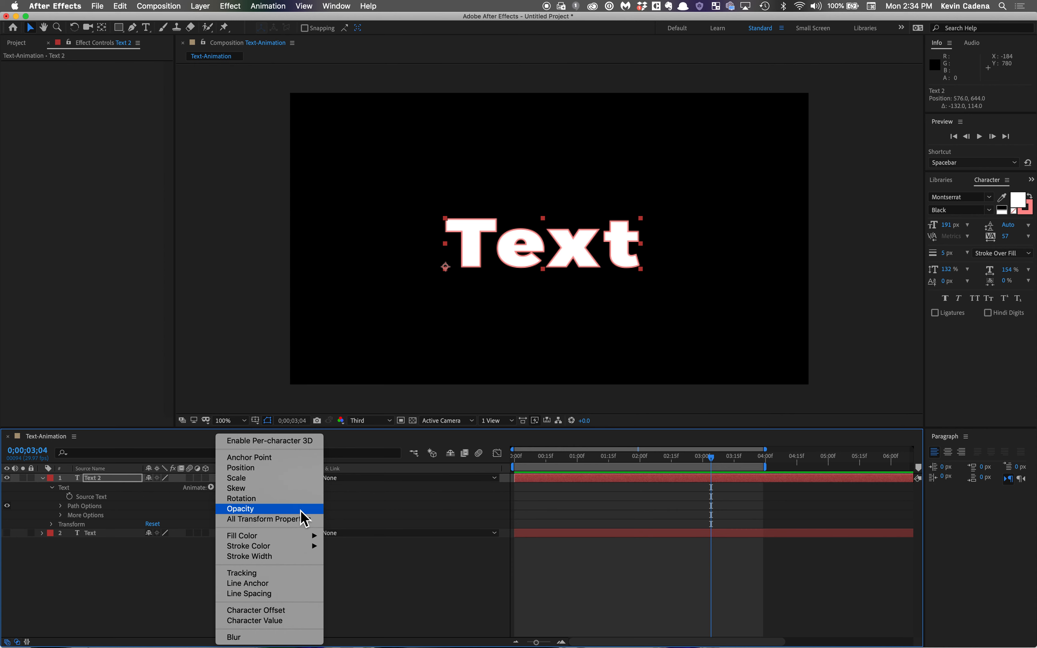
pyautogui.moveTo(300, 537)
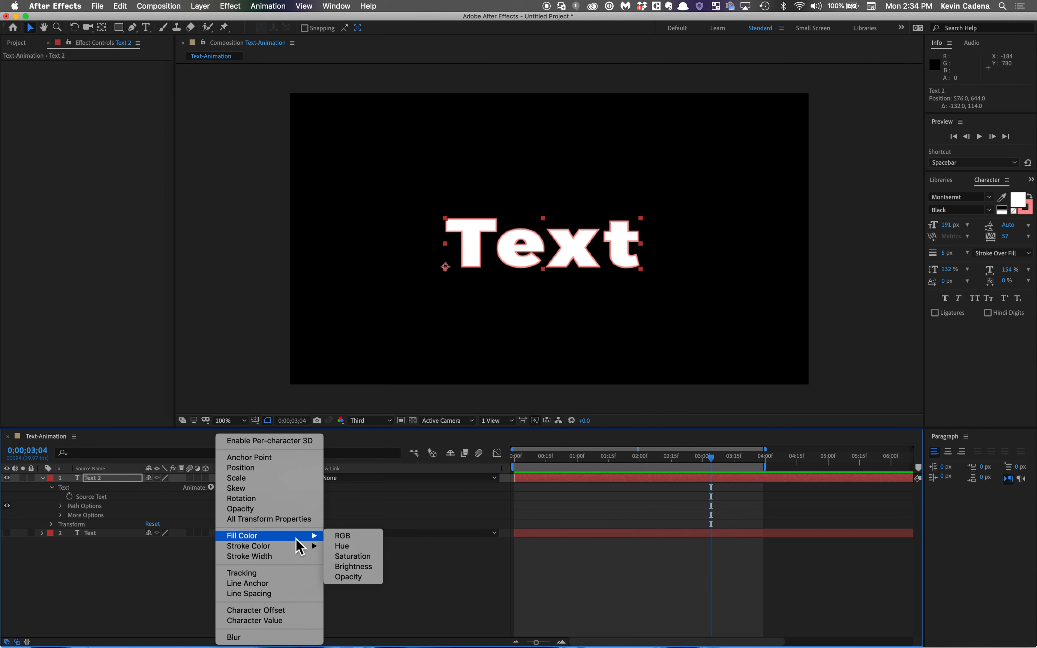
pyautogui.click(340, 537)
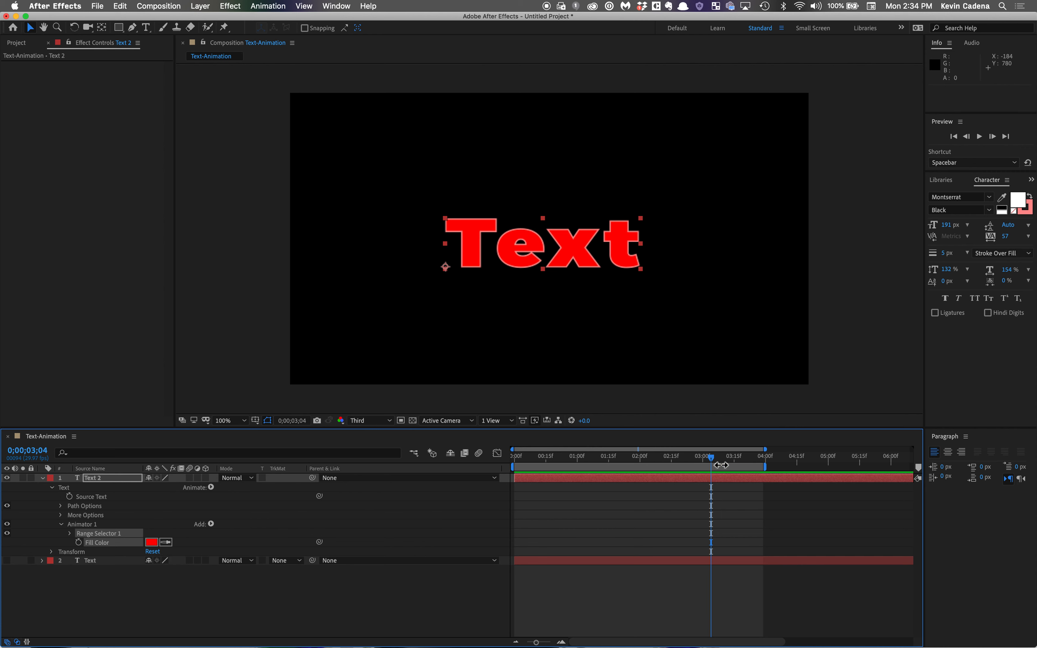
# - Keyframe the animator's Fill Color from red at the start of the composition to white at 3 seconds
pyautogui.moveTo(713, 461); pyautogui.dragTo(508, 468)
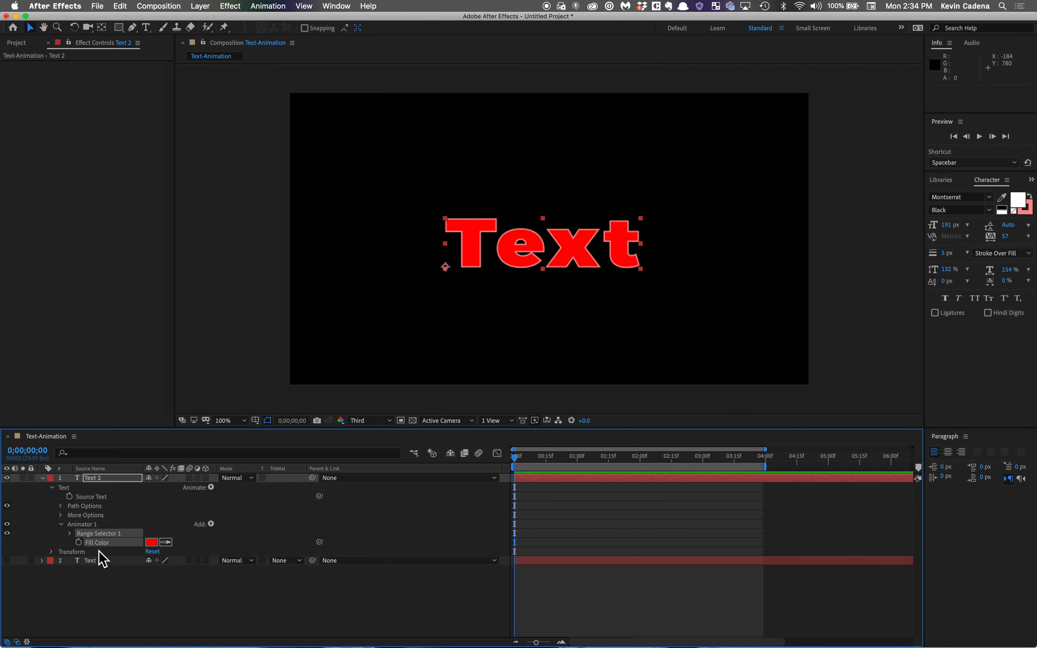
pyautogui.click(79, 543)
pyautogui.moveTo(518, 462); pyautogui.dragTo(703, 468)
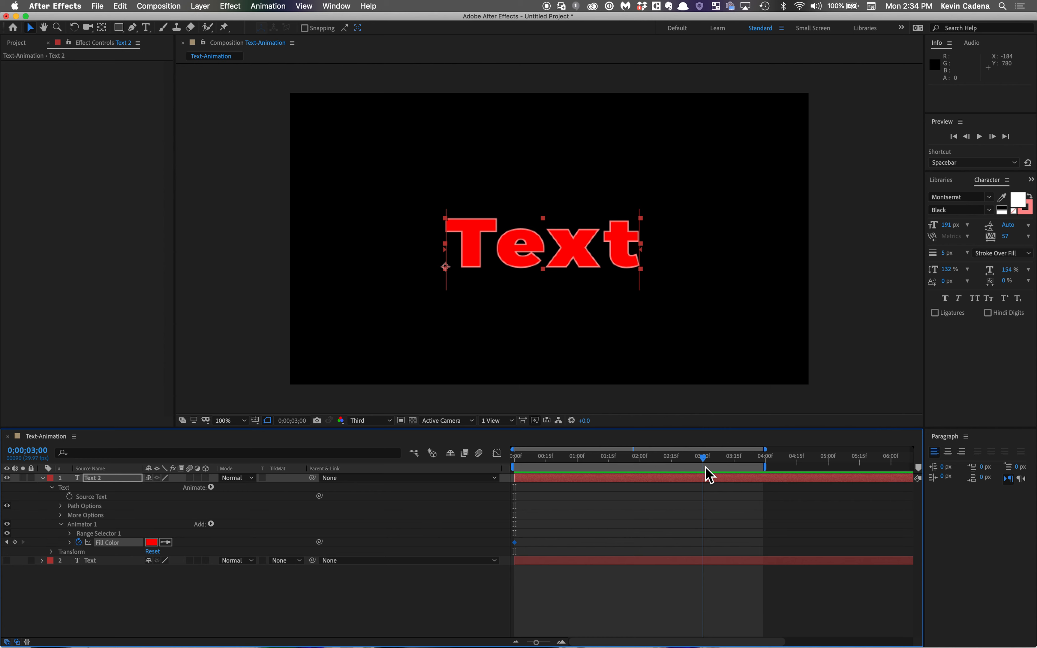
pyautogui.click(154, 546)
pyautogui.click(596, 378)
pyautogui.moveTo(597, 378)
pyautogui.mouseDown()
pyautogui.moveTo(549, 354)
pyautogui.moveTo(519, 484)
pyautogui.moveTo(520, 531)
pyautogui.moveTo(483, 355)
pyautogui.mouseUp()
pyautogui.press('Return')
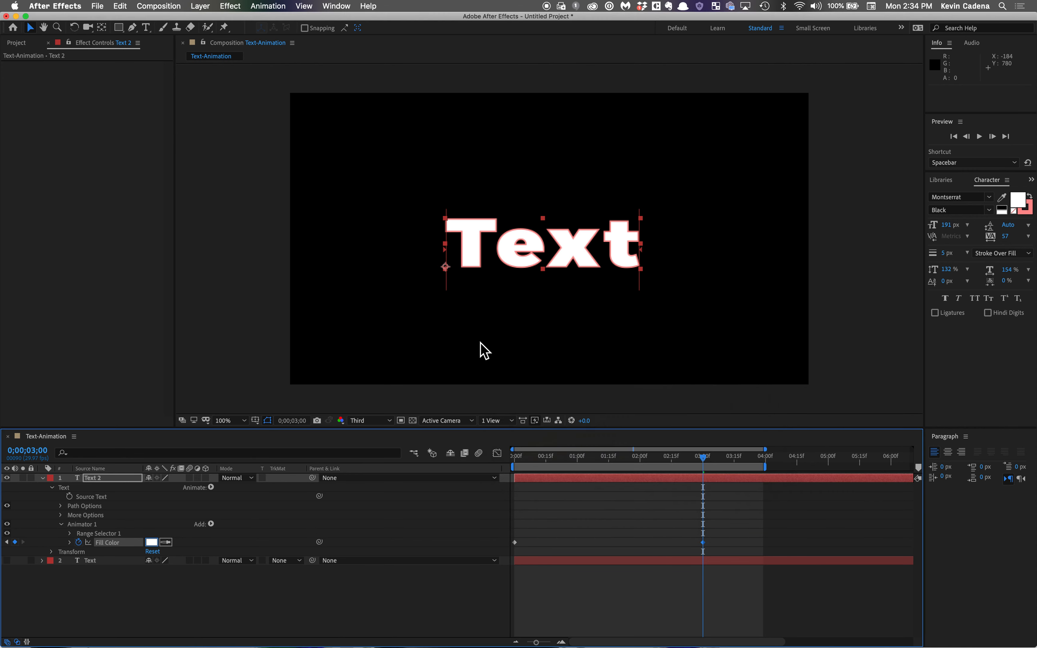
# - Play back the red-to-white fill animation and return the playhead to the start
pyautogui.press('space')
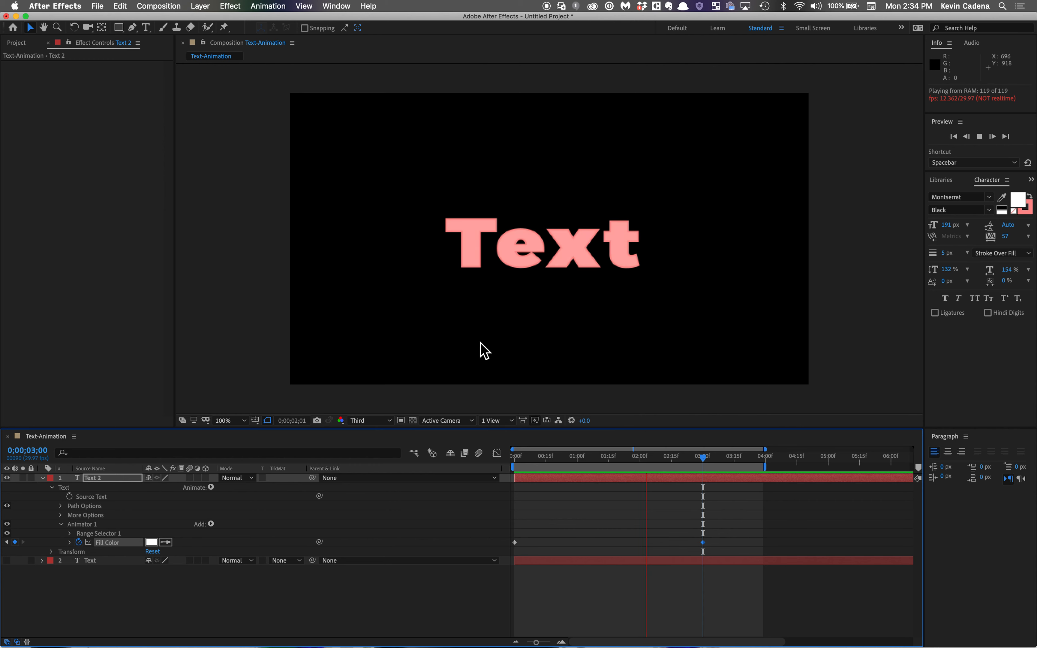
pyautogui.press('space')
pyautogui.moveTo(708, 465); pyautogui.dragTo(482, 457)
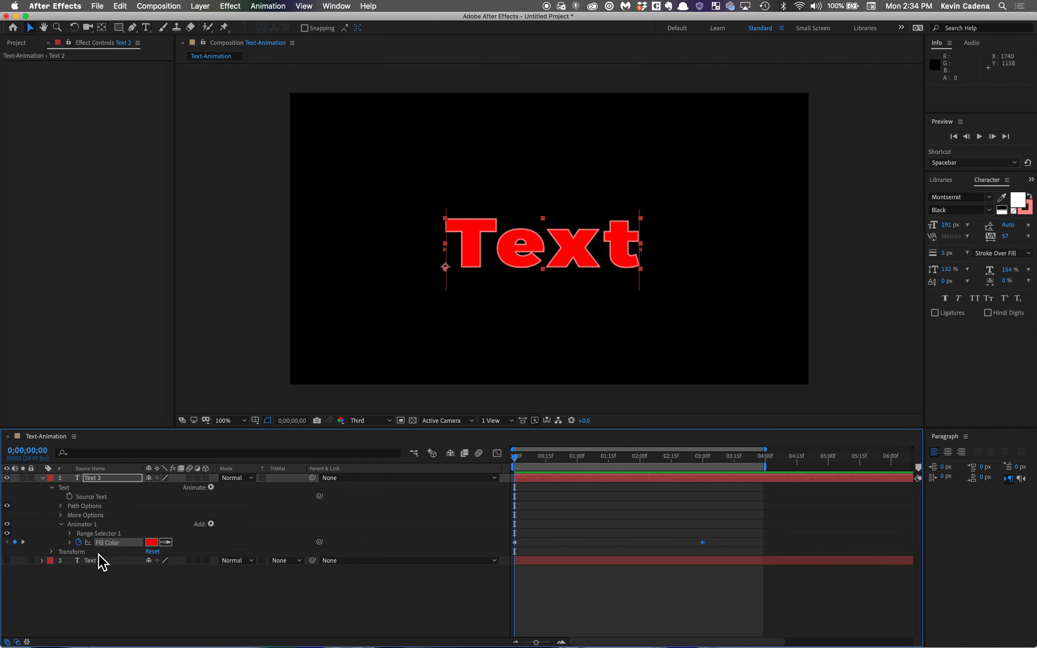
# - Reduce Range Selector 1's End to 46%, preview the partial fill effect, and return to the first frame
pyautogui.click(70, 534)
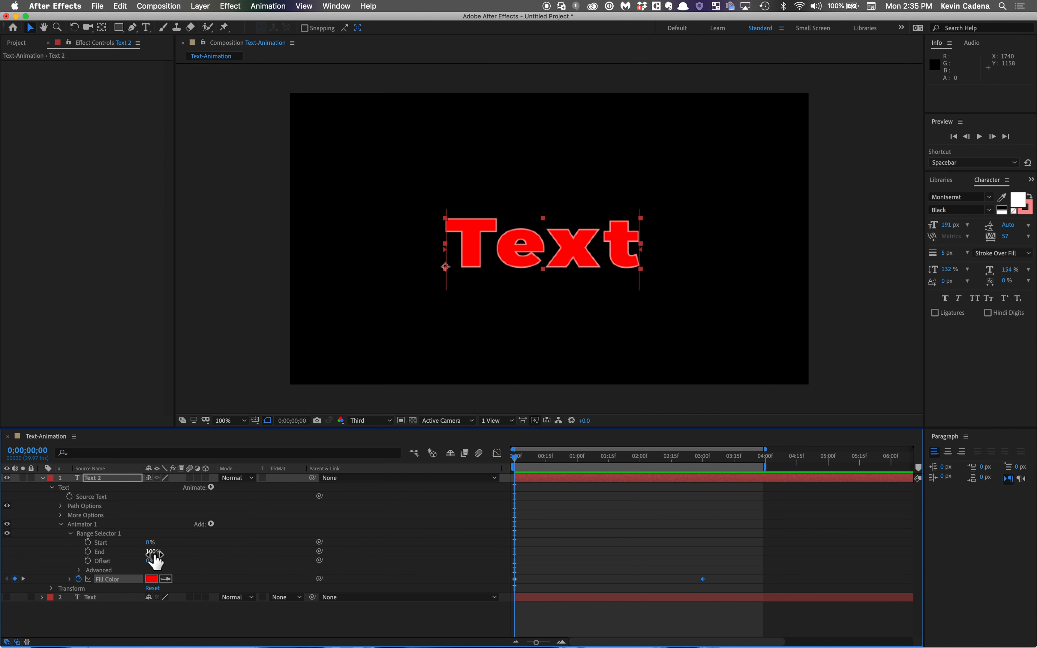
pyautogui.moveTo(154, 556); pyautogui.dragTo(123, 551)
pyautogui.press('space')
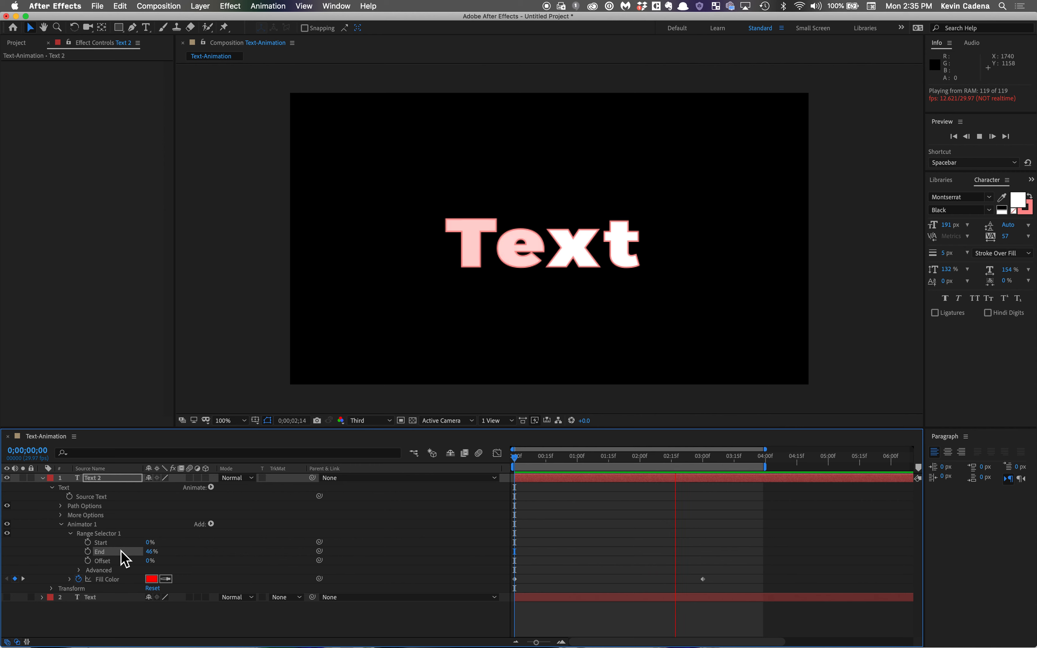
pyautogui.press('space')
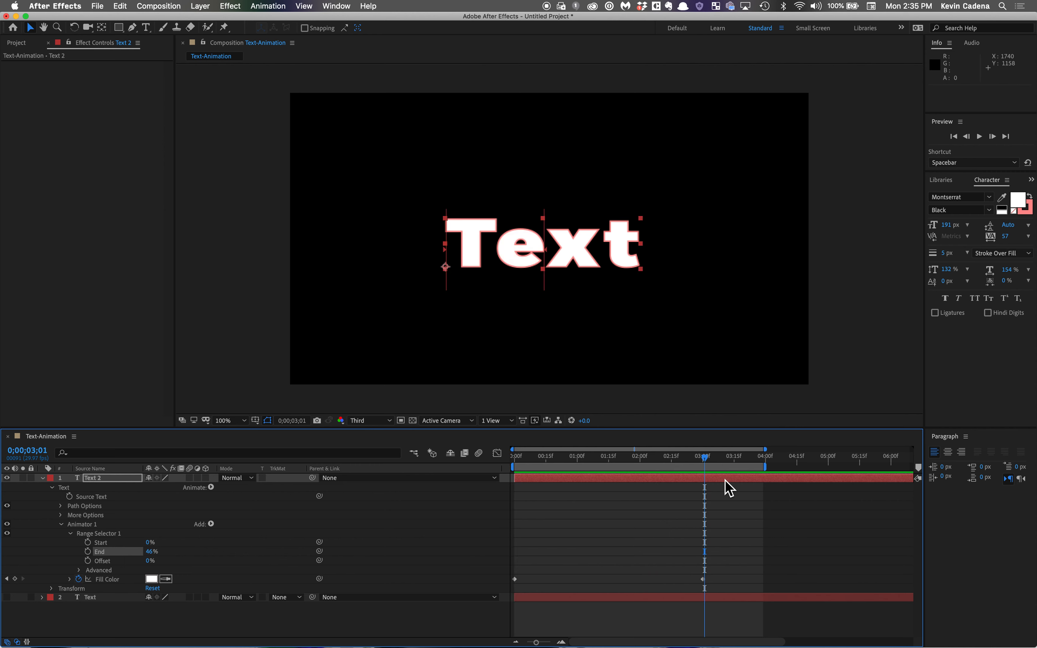
pyautogui.moveTo(707, 459); pyautogui.dragTo(433, 470)
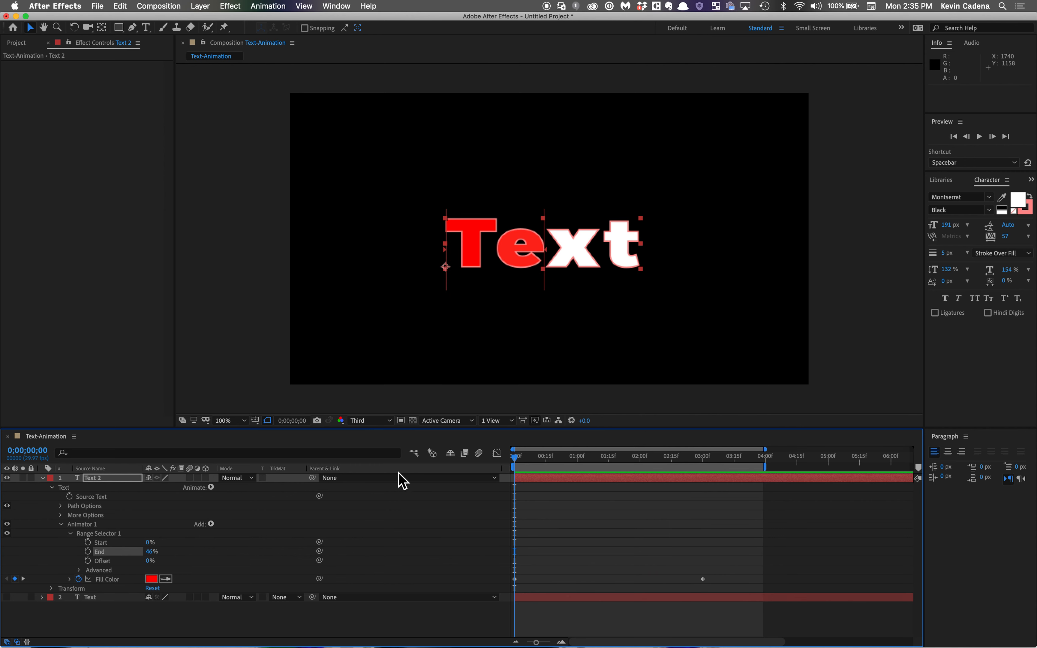
# - Keyframe Range Selector 1's End from 0% at the start to 100% at 3 seconds
pyautogui.click(151, 552)
pyautogui.write('0')
pyautogui.press('Return')
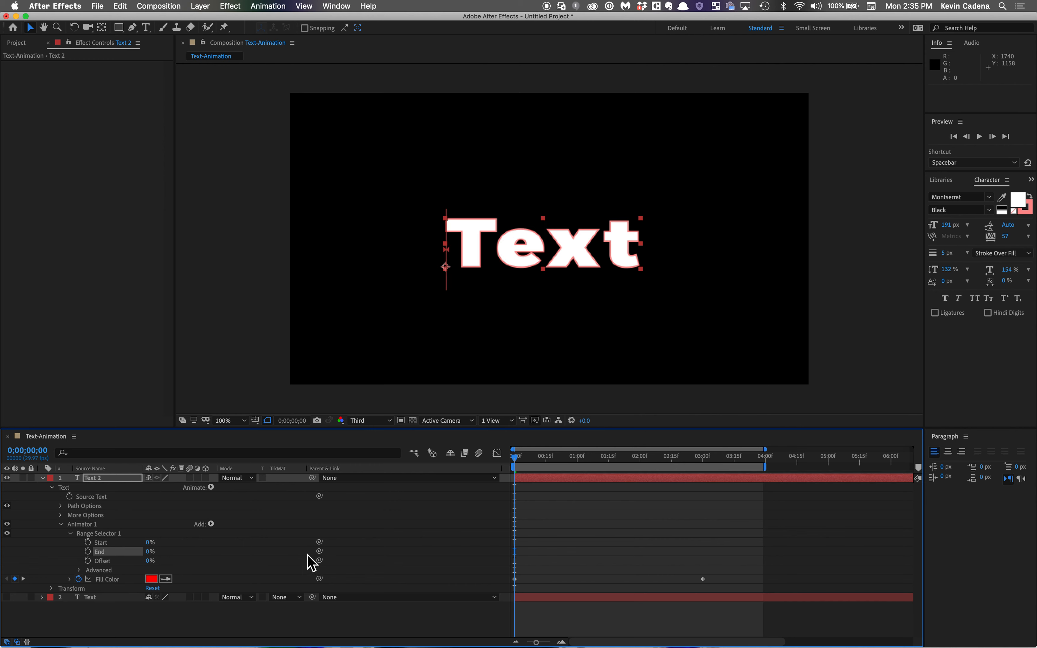
pyautogui.click(88, 552)
pyautogui.moveTo(518, 463); pyautogui.dragTo(705, 486)
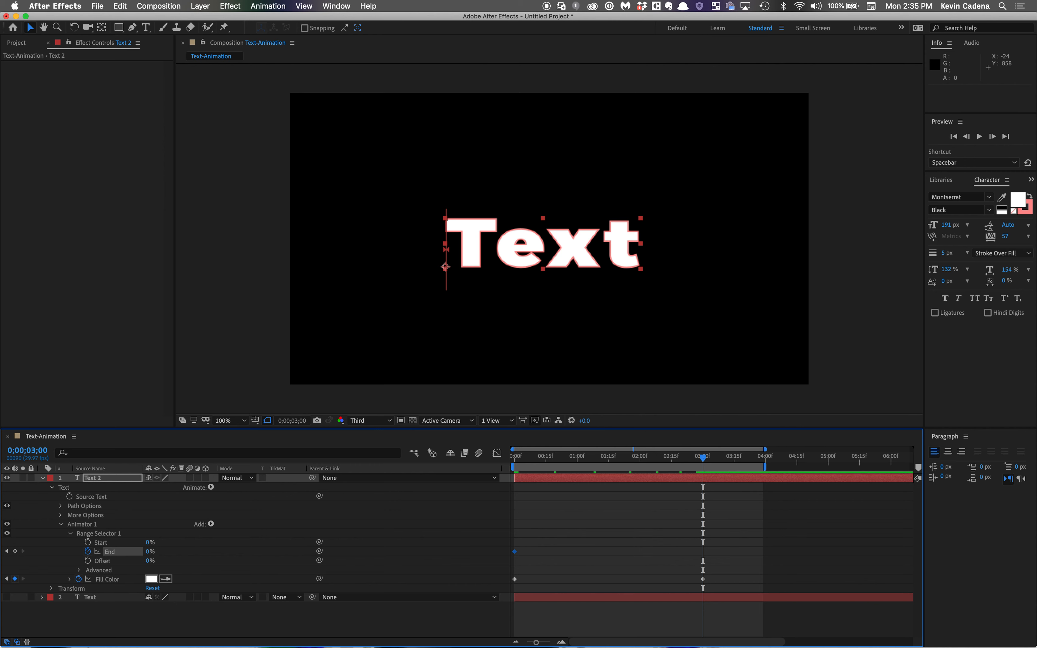
pyautogui.click(150, 551)
pyautogui.press('Return')
# - Preview the animated range selector together with the fill colour change from the first frame
pyautogui.press('Home')
pyautogui.press('space')
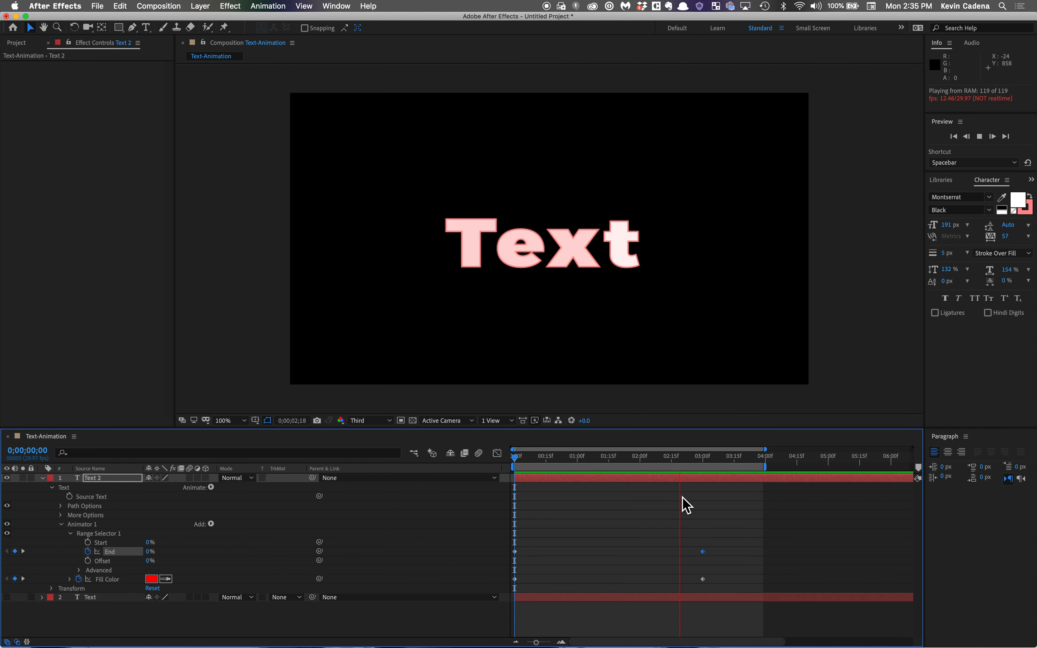
pyautogui.press('space')
# - Delete the white Fill Color keyframe at 3 seconds
pyautogui.moveTo(711, 465); pyautogui.dragTo(699, 463)
pyautogui.click(705, 580)
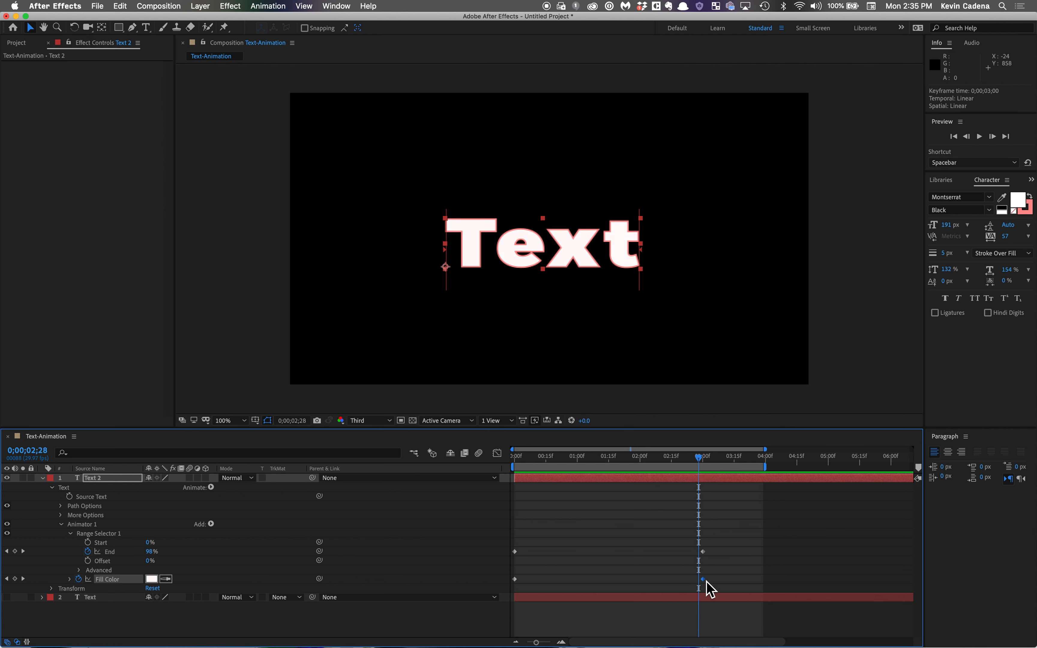
pyautogui.press('Delete')
# - Preview the letter-by-letter colouring with the single red fill keyframe, and return to the start
pyautogui.moveTo(706, 466); pyautogui.dragTo(317, 474)
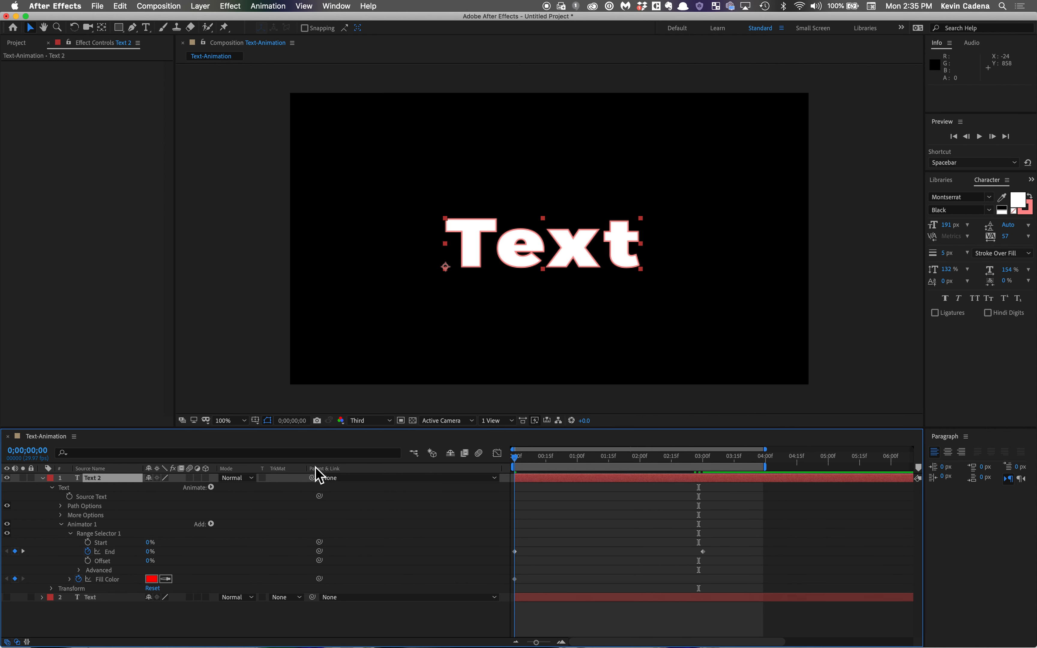
pyautogui.press('space')
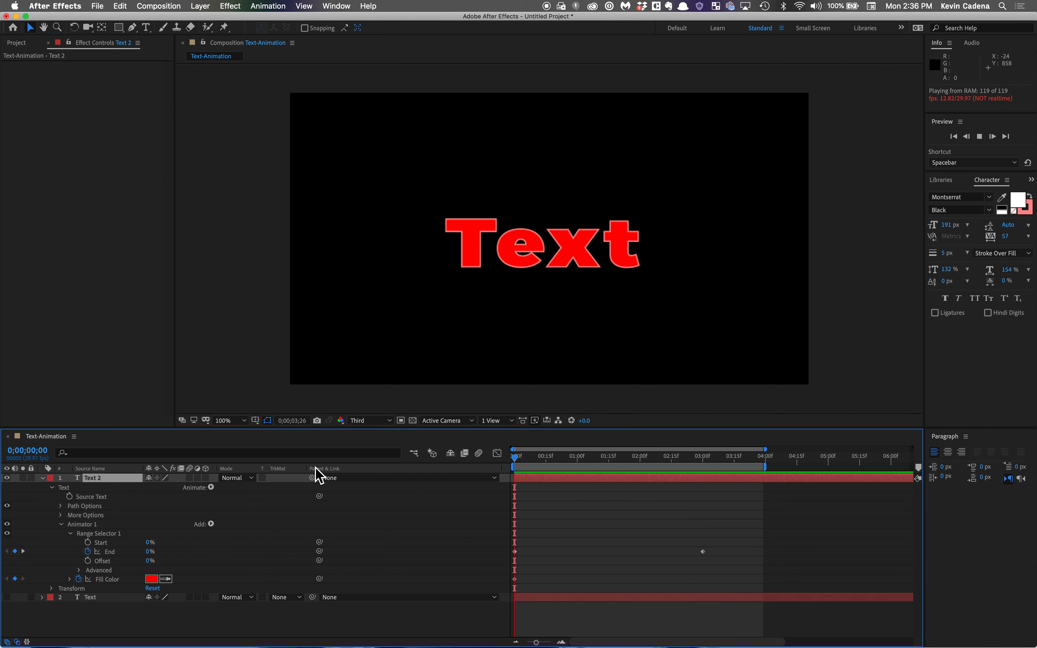
pyautogui.press('space')
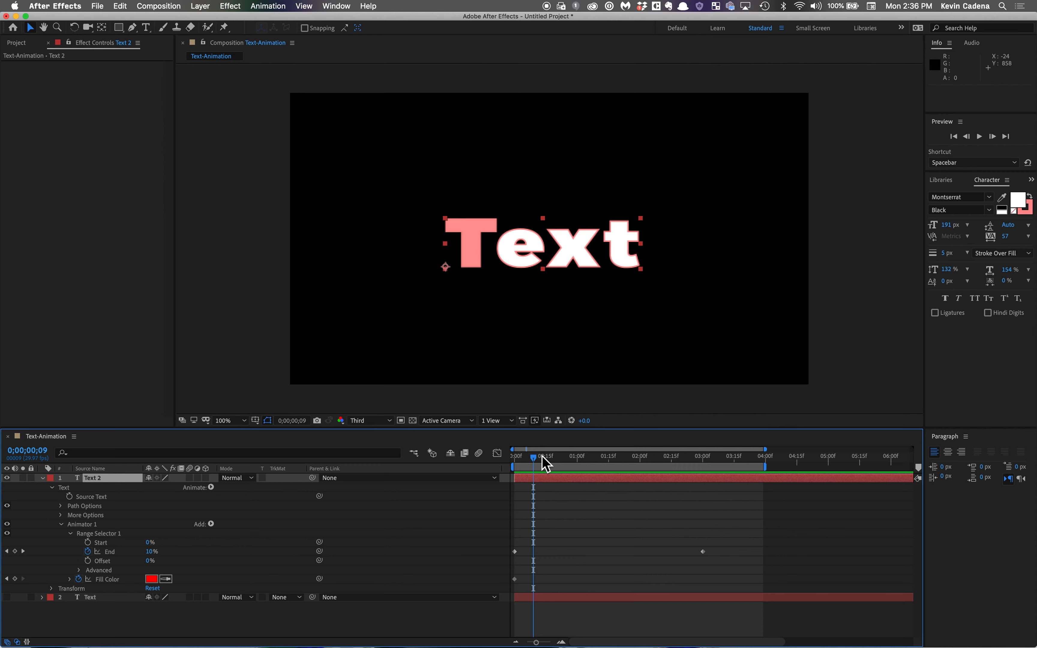
pyautogui.moveTo(538, 462); pyautogui.dragTo(505, 463)
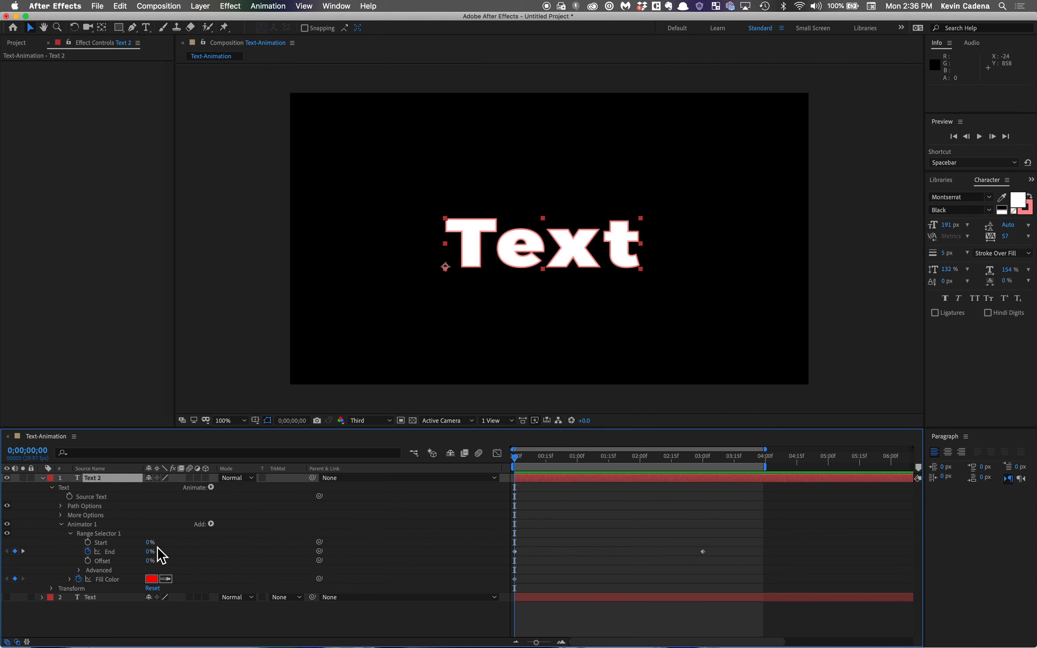
# - Add a Position property to Animator 1 of the Text 2 layer
pyautogui.click(211, 524)
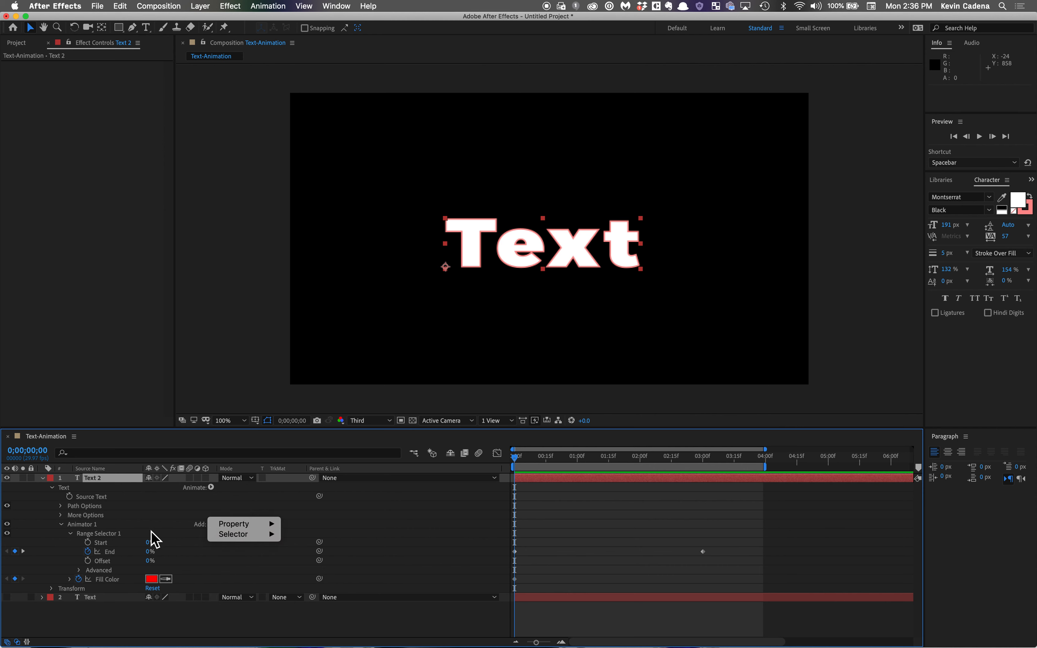
pyautogui.click(94, 527)
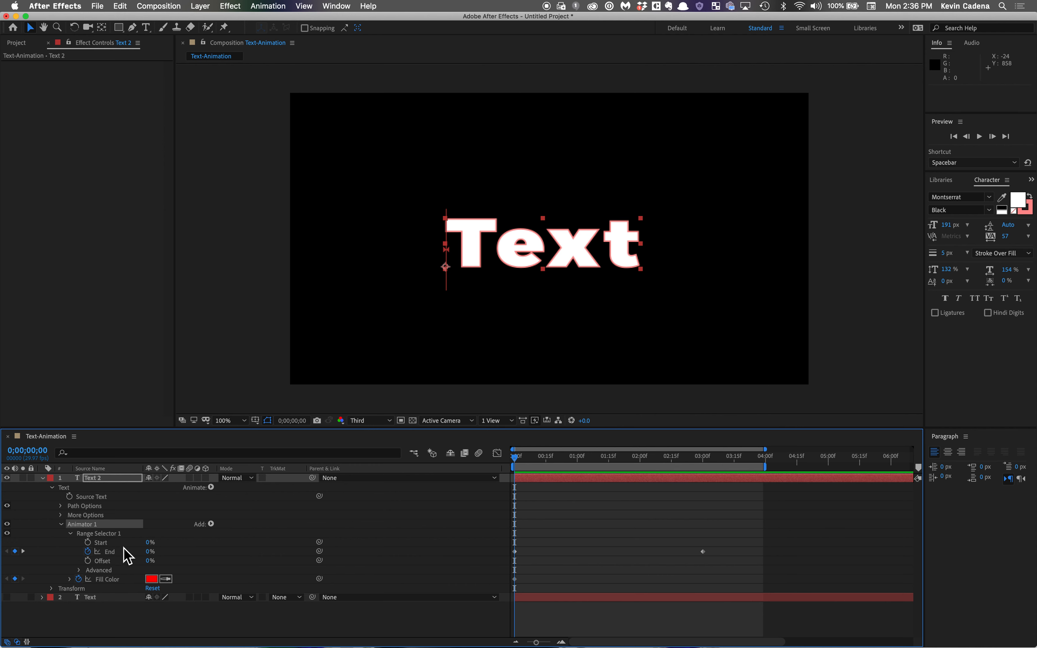
pyautogui.click(71, 534)
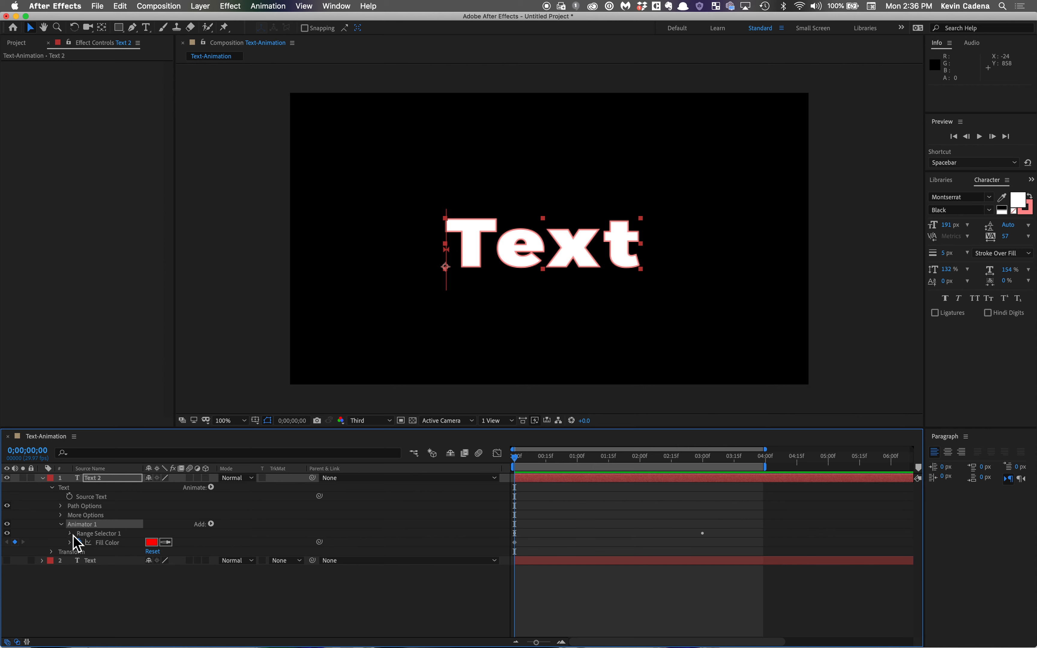
pyautogui.click(70, 534)
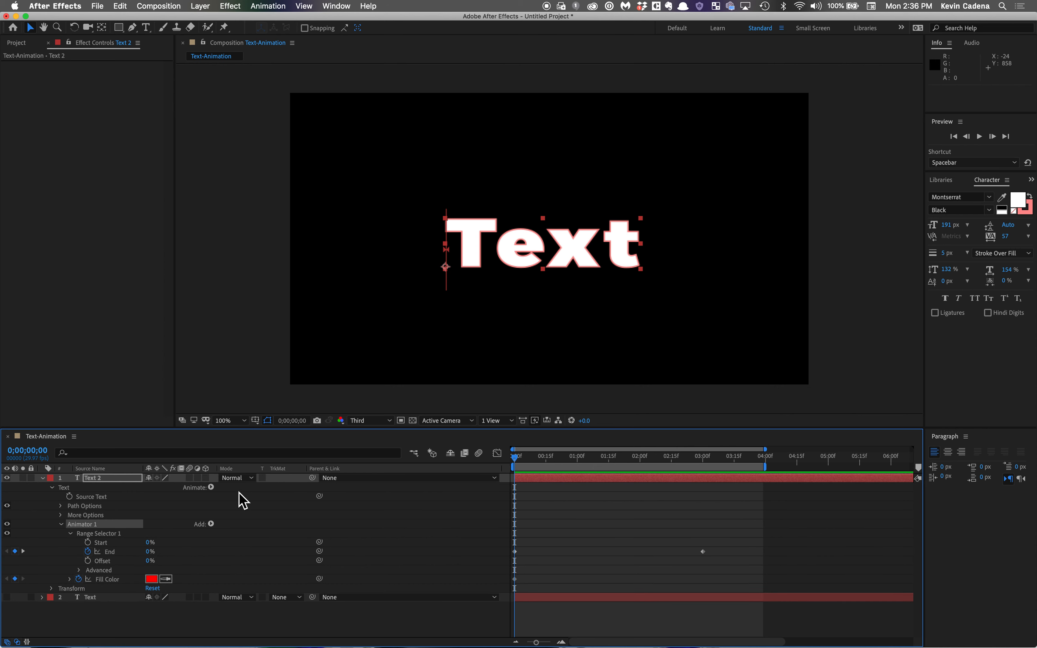
pyautogui.click(211, 525)
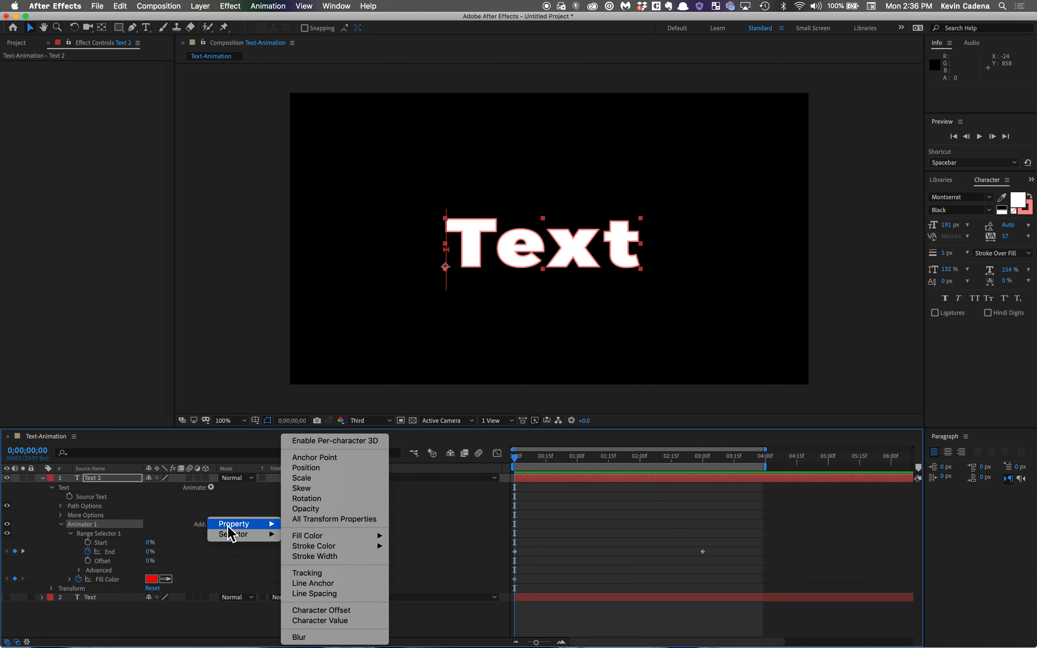
pyautogui.click(196, 527)
pyautogui.click(211, 526)
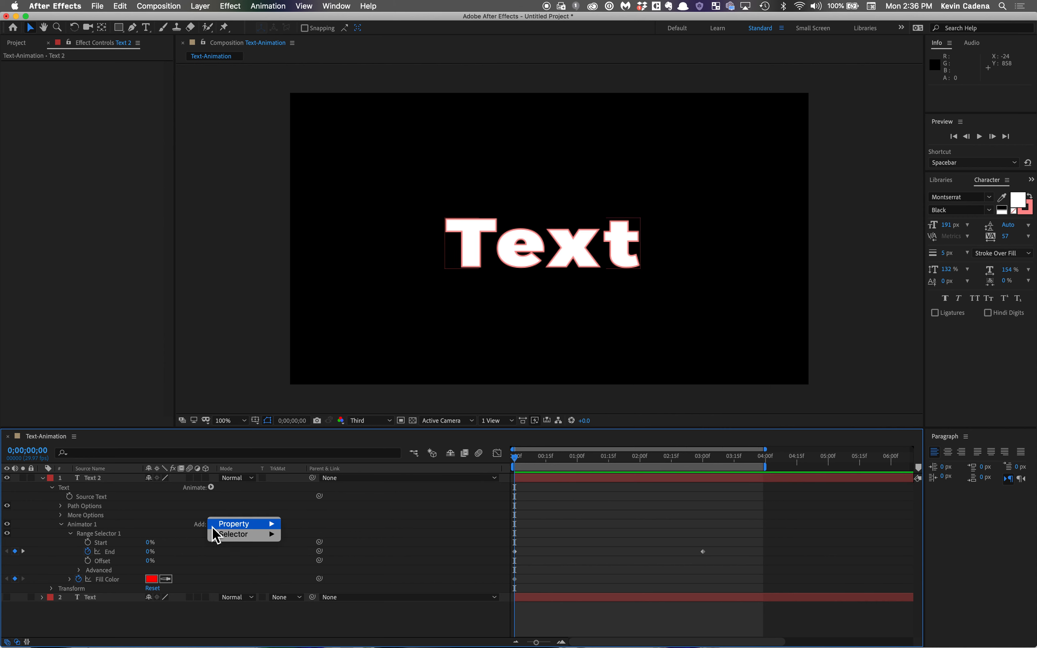
pyautogui.moveTo(238, 528)
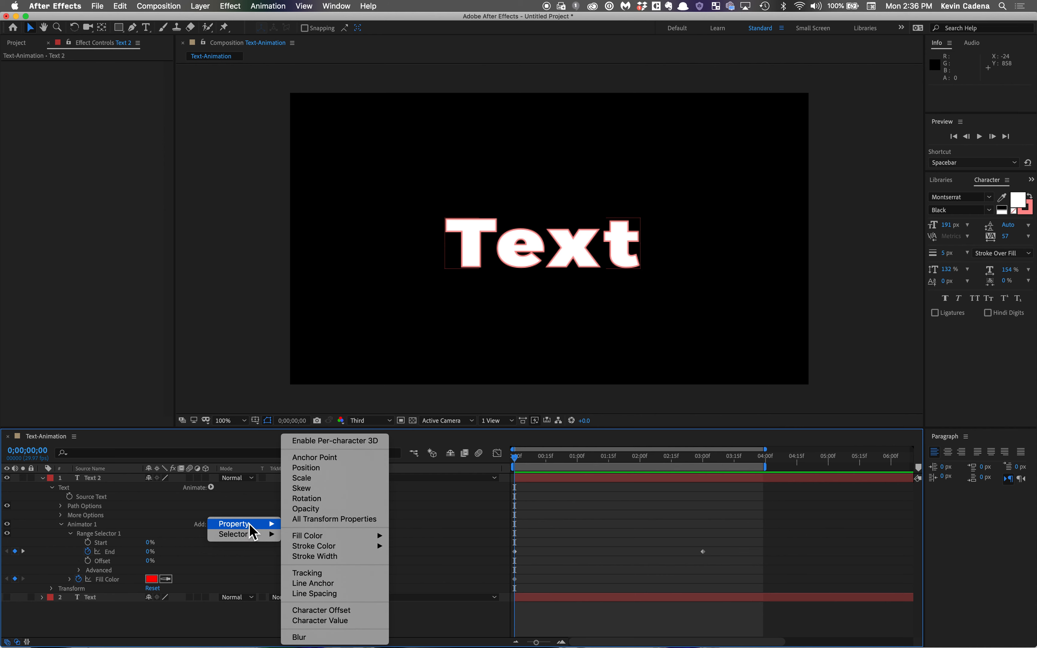
pyautogui.moveTo(346, 547)
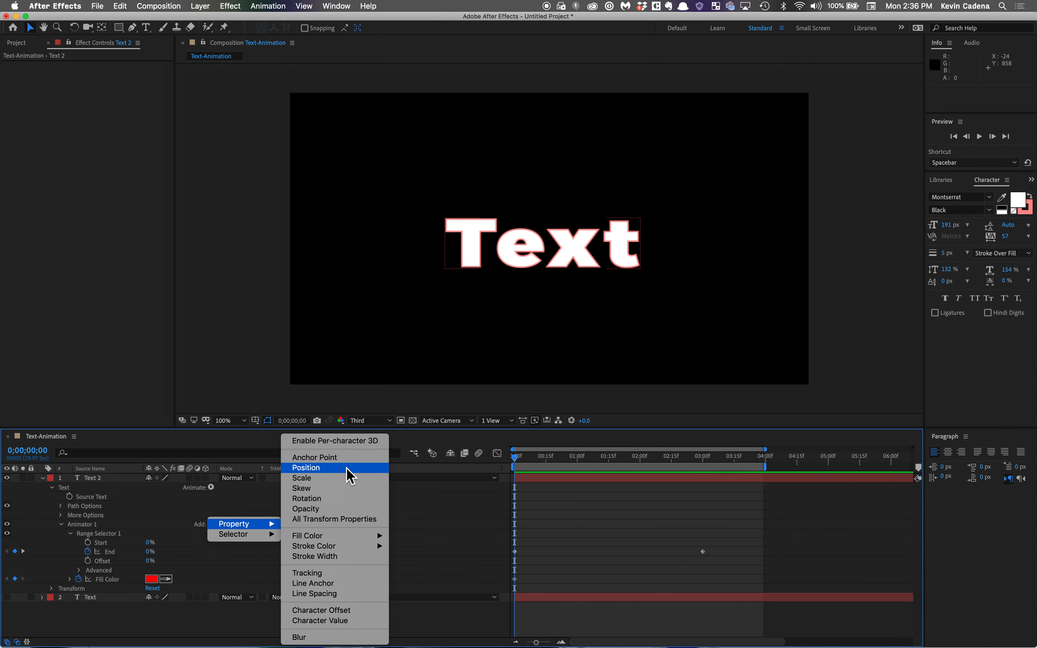
pyautogui.click(350, 478)
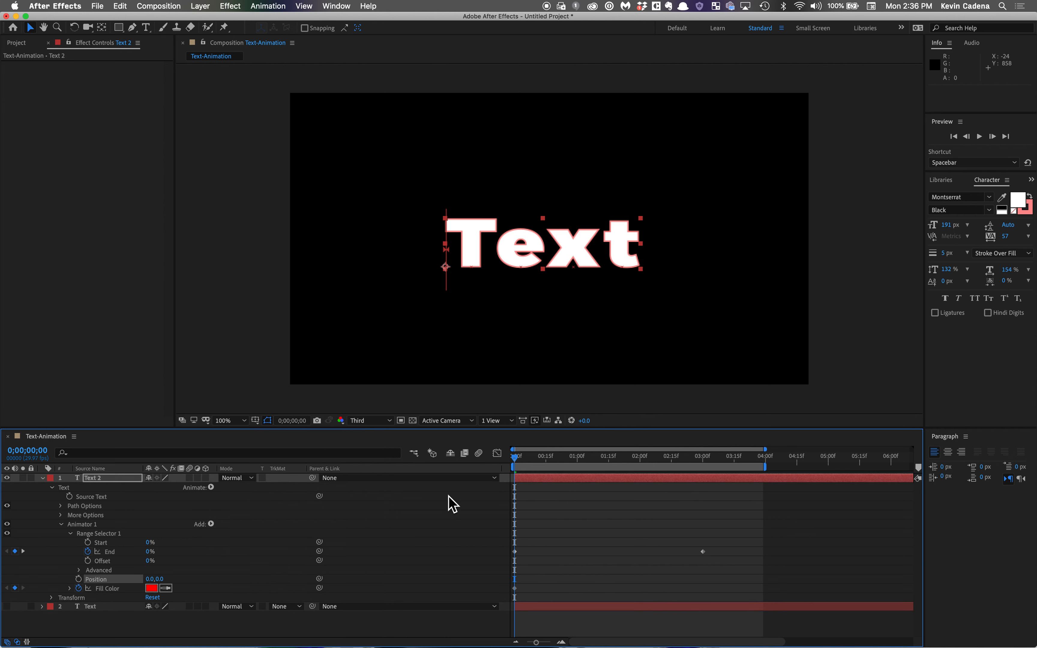
# - Move the Text 2 layer straight up to about 576, 460 in the composition
pyautogui.moveTo(547, 255); pyautogui.dragTo(545, 231)
pyautogui.moveTo(544, 204); pyautogui.dragTo(545, 207)
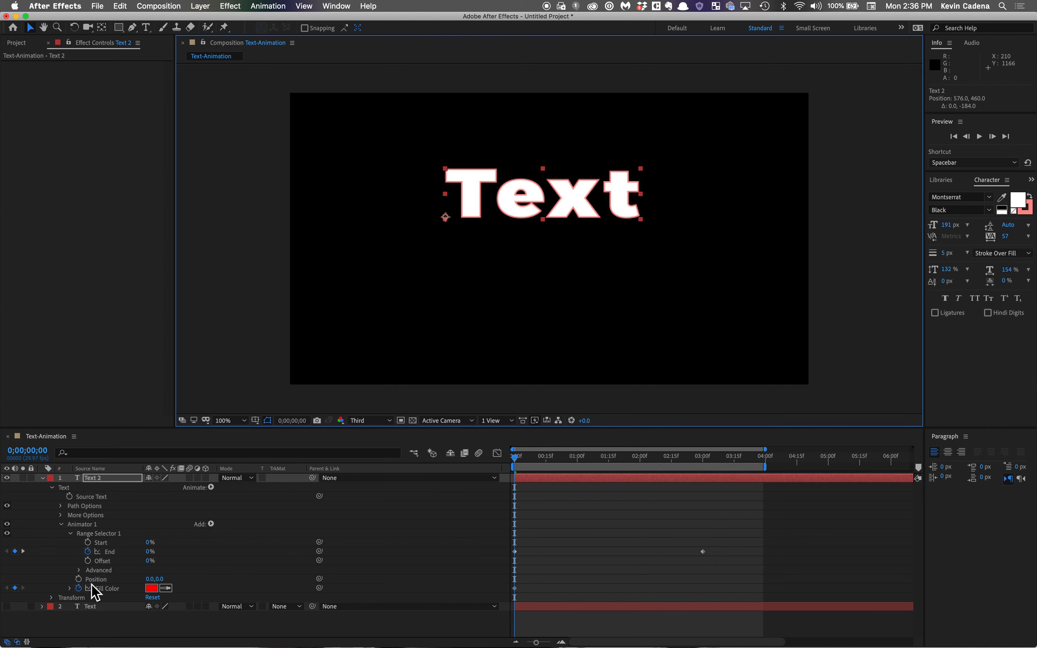
# - Keyframe Animator 1's Position from 0.0, 0.0 at the start to 0.0, 500.0 at 3 seconds
pyautogui.moveTo(93, 590); pyautogui.dragTo(94, 567)
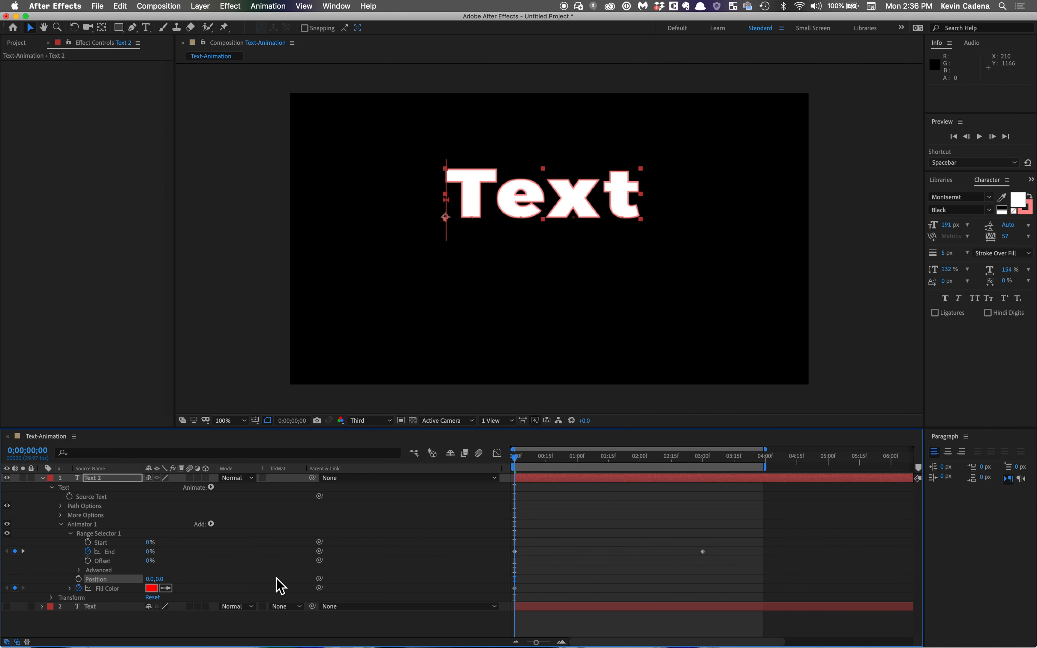
pyautogui.click(79, 579)
pyautogui.moveTo(513, 462); pyautogui.dragTo(705, 473)
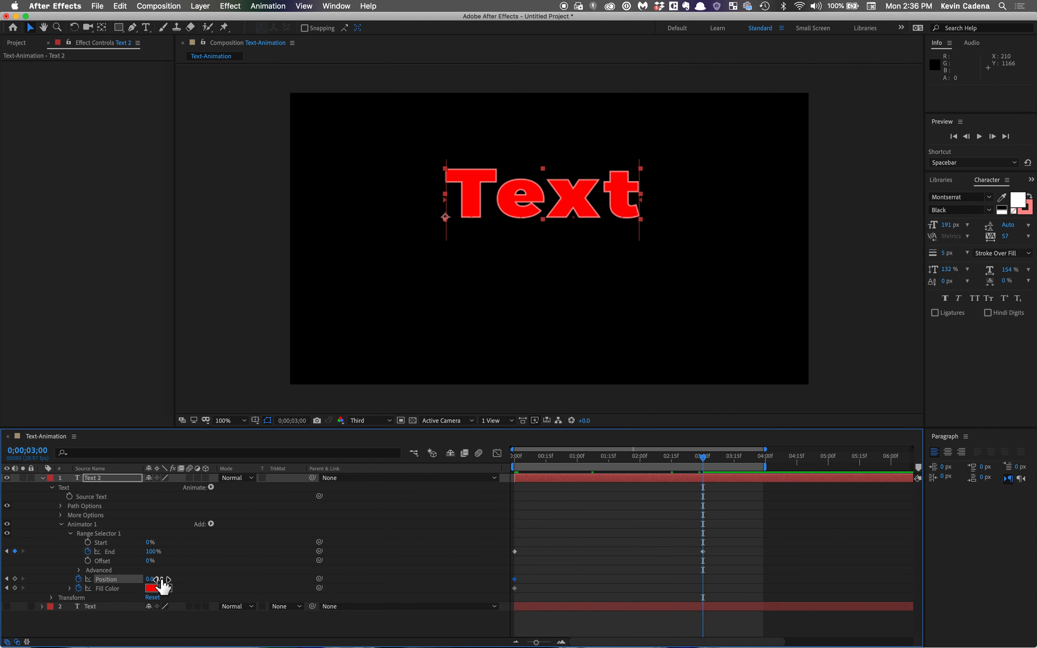
pyautogui.moveTo(161, 579); pyautogui.dragTo(409, 601)
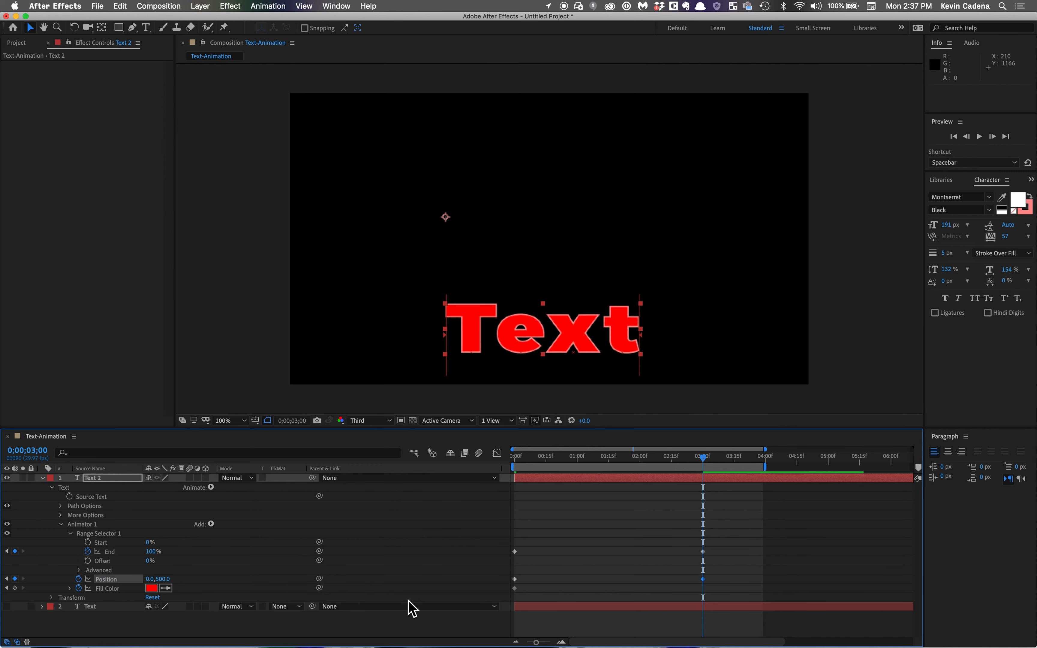
# - Preview the letters dropping down one by one, and return to the start of the timeline
pyautogui.press('space')
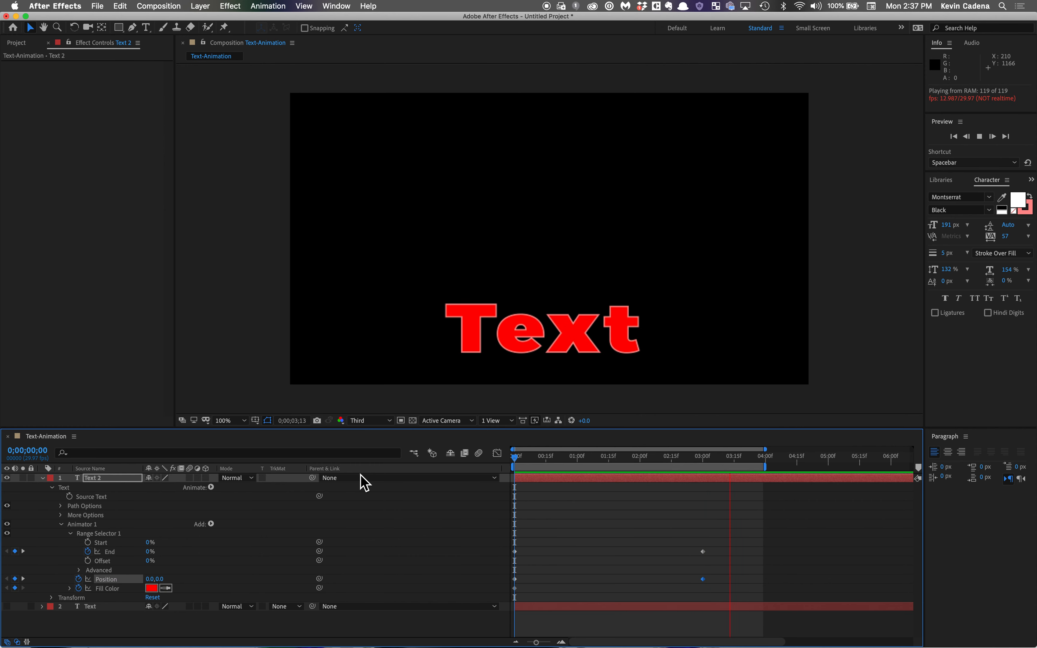
pyautogui.press('space')
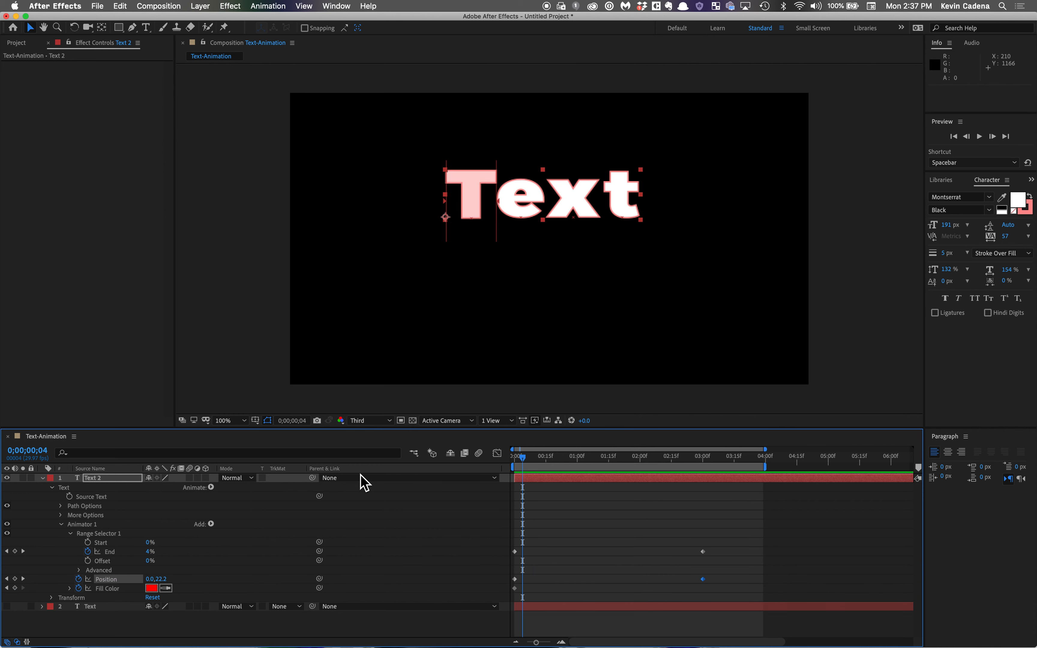
pyautogui.moveTo(522, 461); pyautogui.dragTo(513, 460)
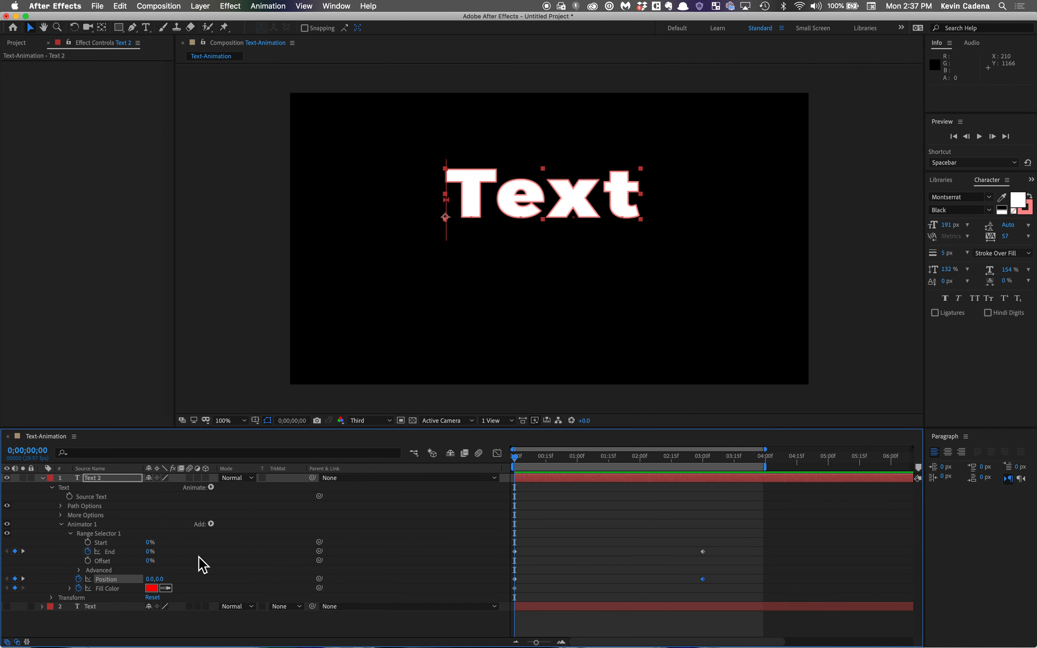
# - Add a Rotation property to Animator 1 of the Text 2 layer
pyautogui.click(211, 524)
pyautogui.moveTo(243, 531)
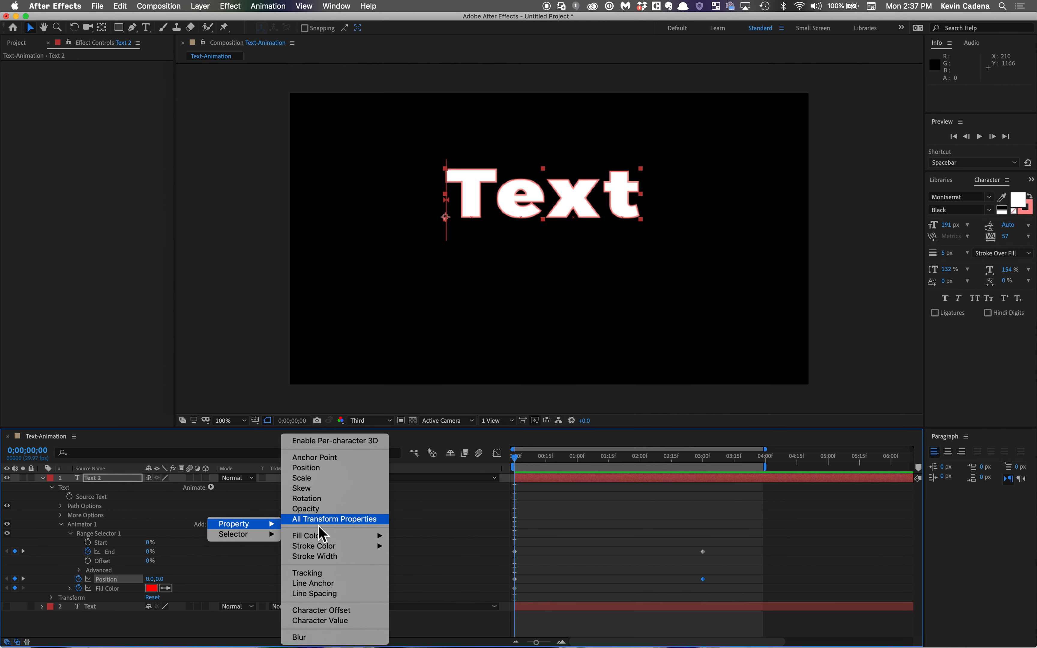
pyautogui.click(345, 500)
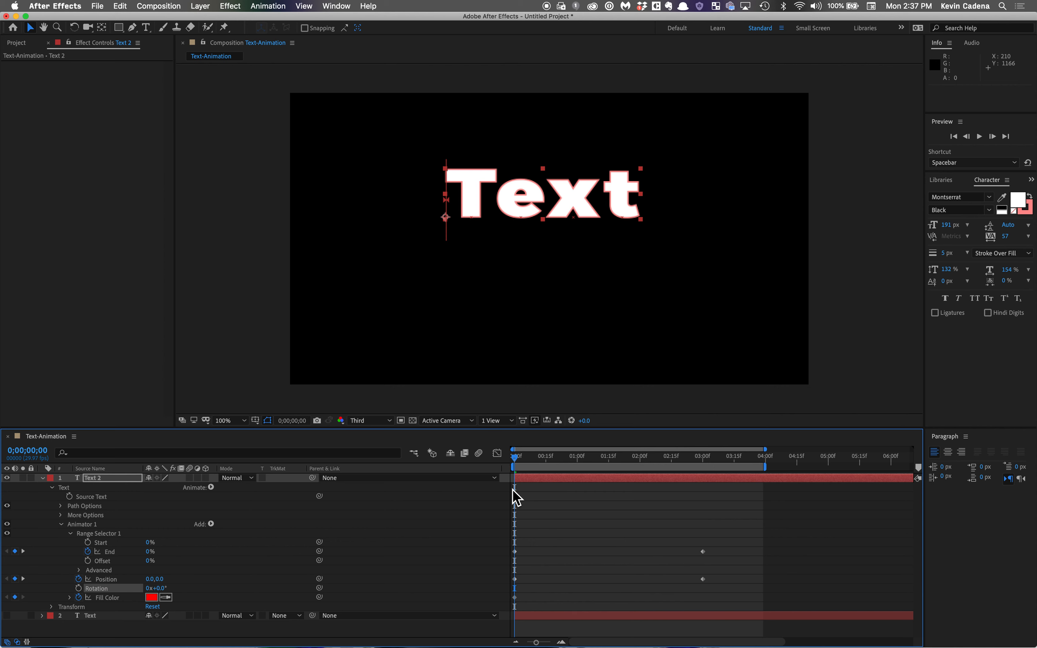
# - Keyframe Animator 1's Rotation from 0° at the start to 30° at 3 seconds
pyautogui.click(78, 588)
pyautogui.moveTo(518, 466); pyautogui.dragTo(706, 491)
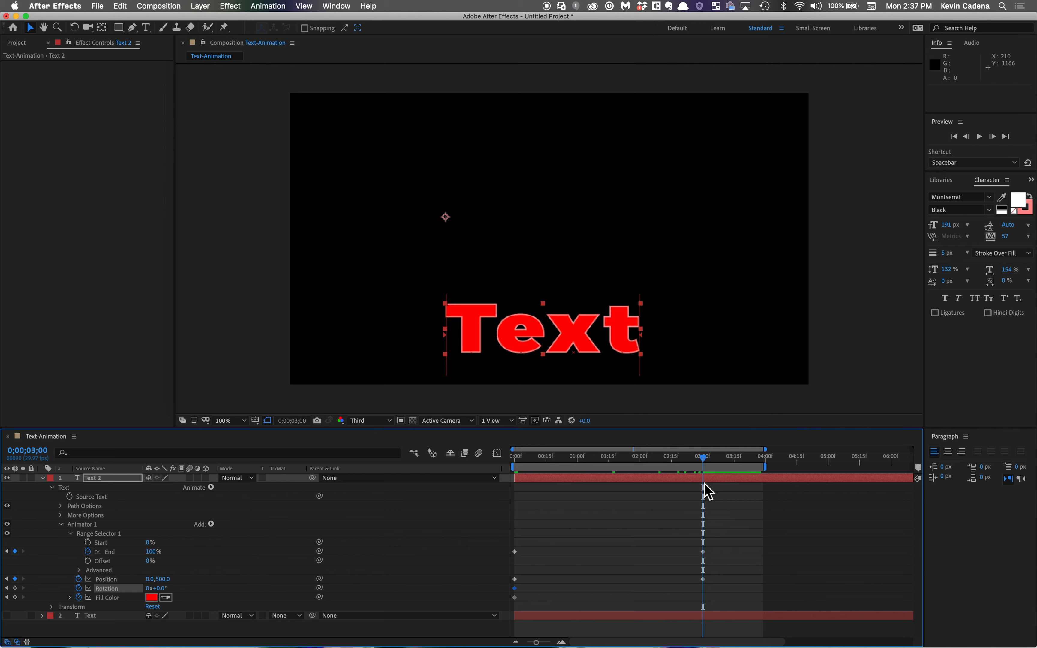
pyautogui.moveTo(161, 589); pyautogui.dragTo(184, 594)
# - Preview the combined colour, position and rotation animation, and return to the first frame
pyautogui.press('space')
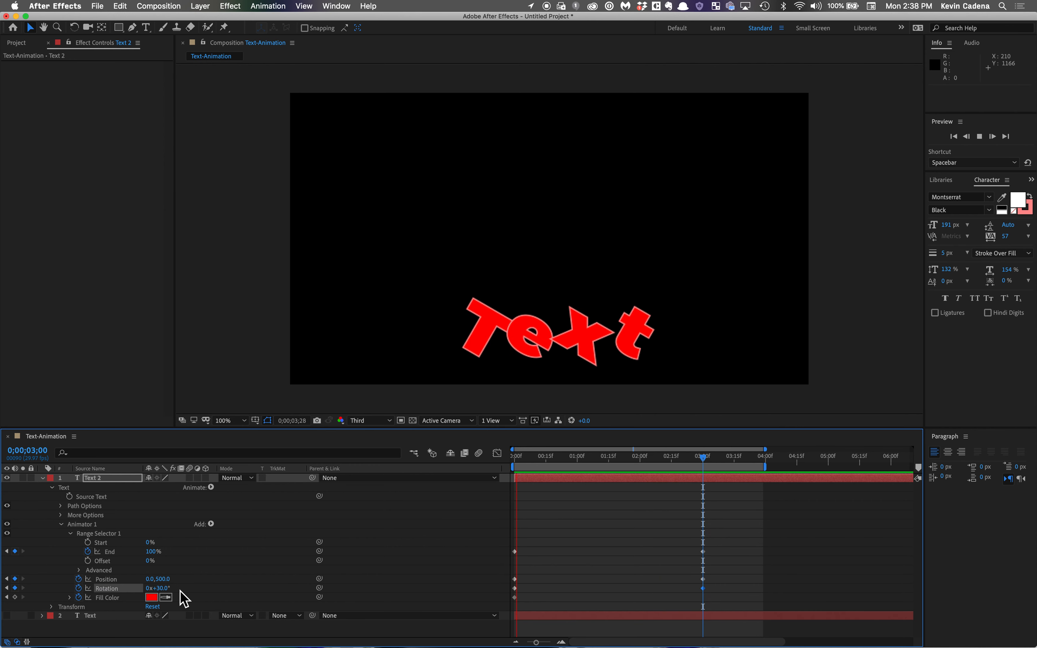
pyautogui.press('space')
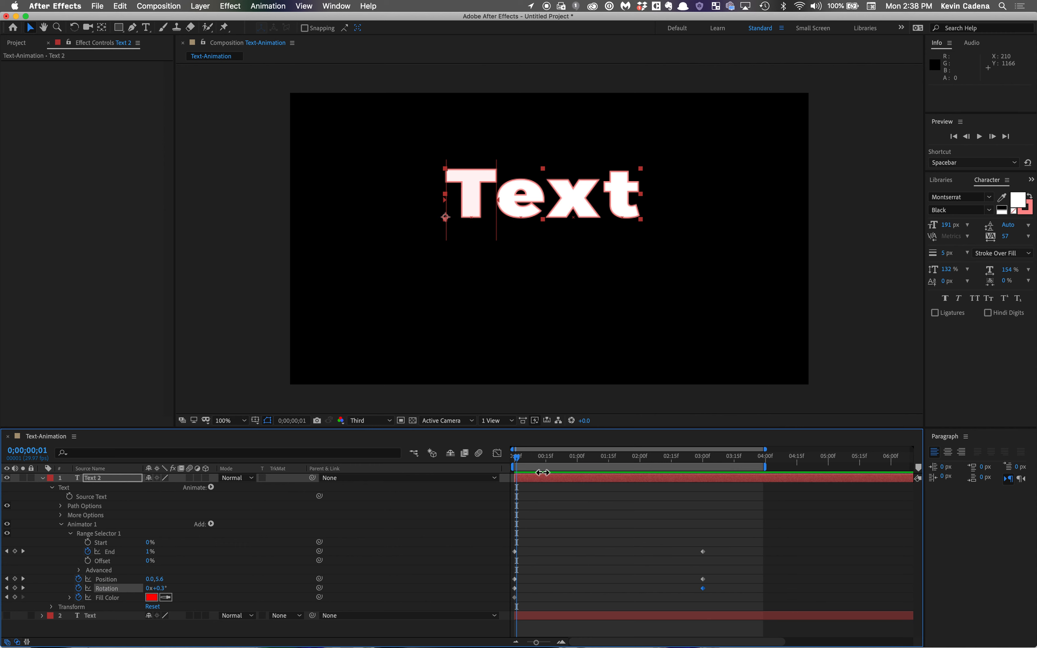
pyautogui.moveTo(519, 462); pyautogui.dragTo(510, 461)
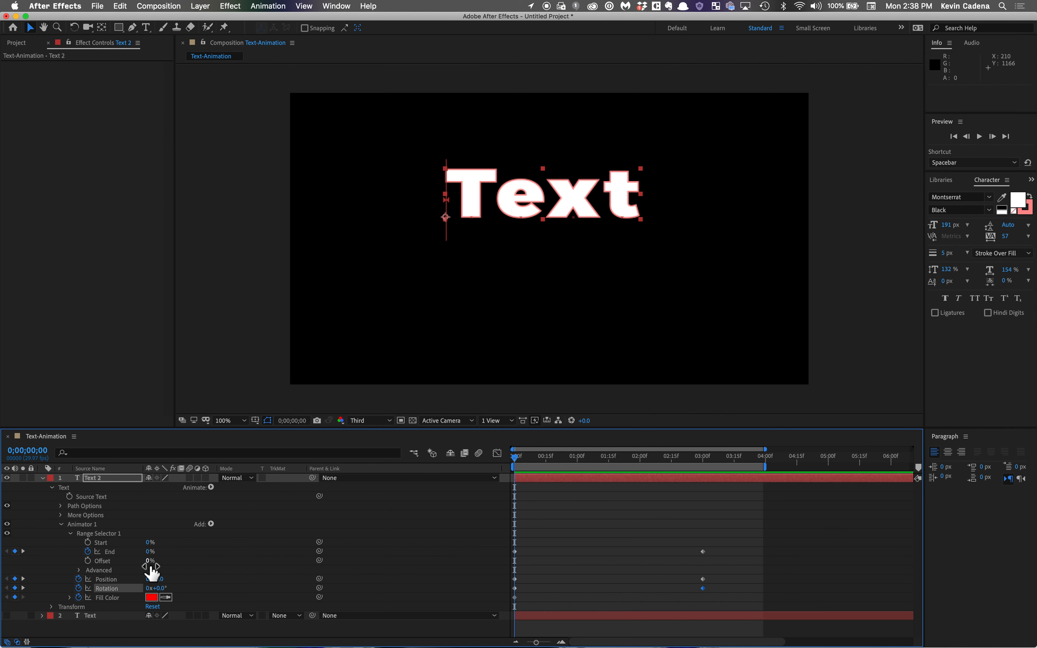
# - Set the Offset of Range Selector 1 to 25%
pyautogui.moveTo(152, 569)
pyautogui.mouseDown()
pyautogui.moveTo(191, 566)
pyautogui.moveTo(144, 569)
pyautogui.mouseUp()
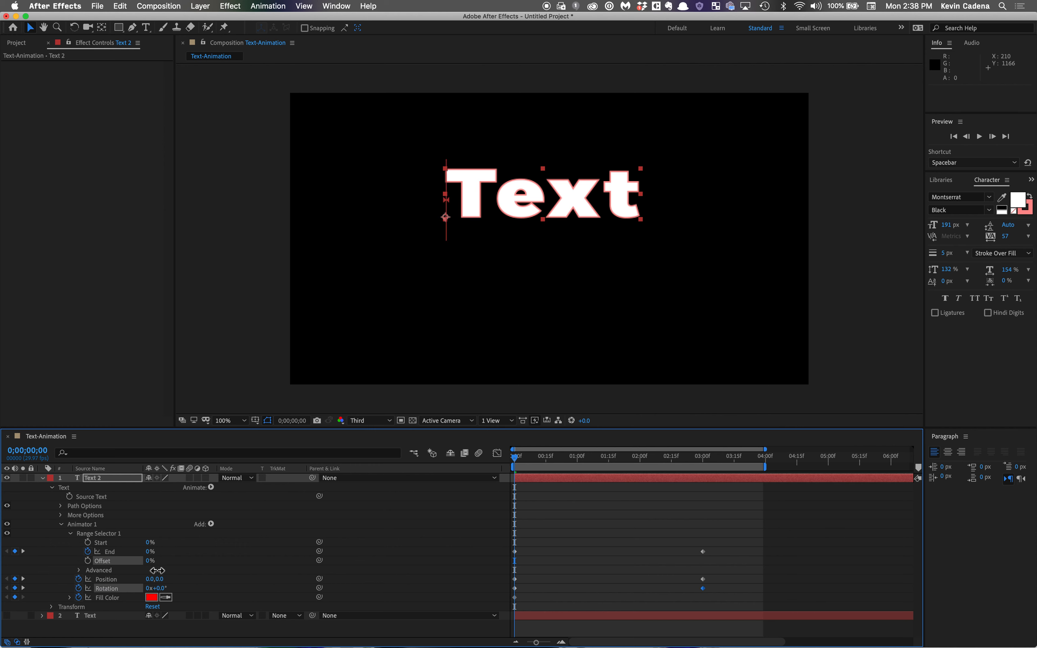
pyautogui.click(123, 552)
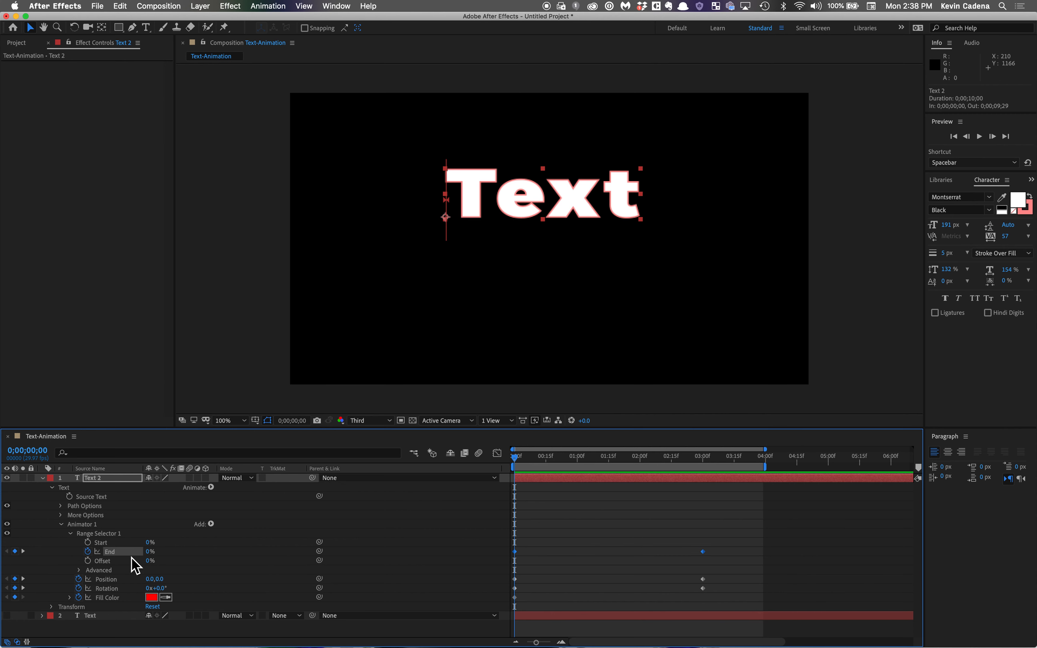
pyautogui.click(118, 562)
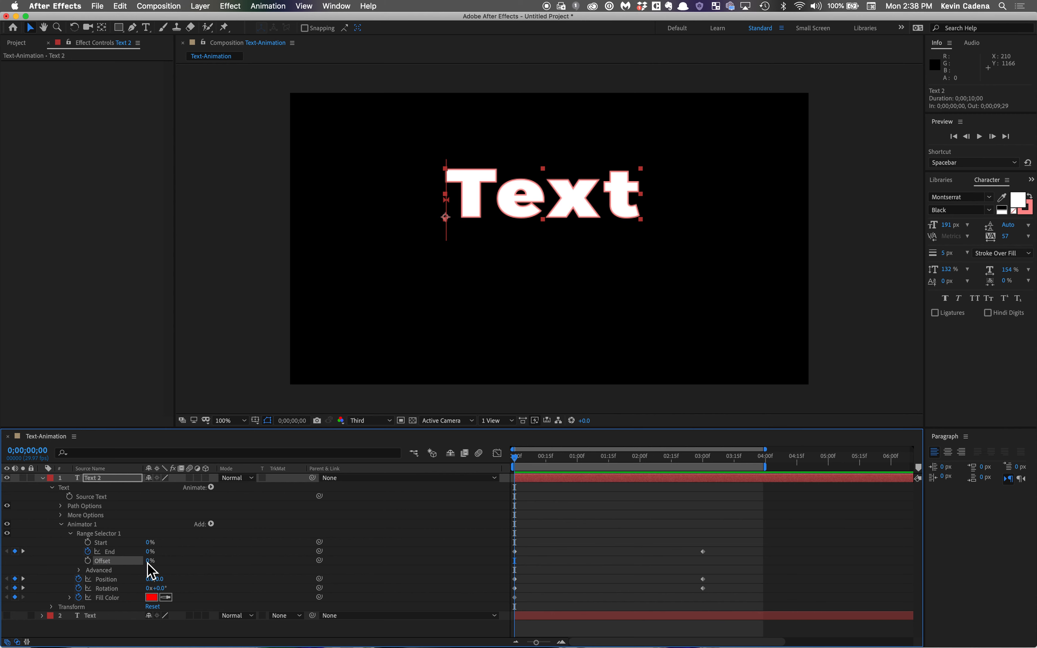
pyautogui.moveTo(149, 563)
pyautogui.mouseDown()
pyautogui.moveTo(171, 569)
pyautogui.moveTo(157, 568)
pyautogui.mouseUp()
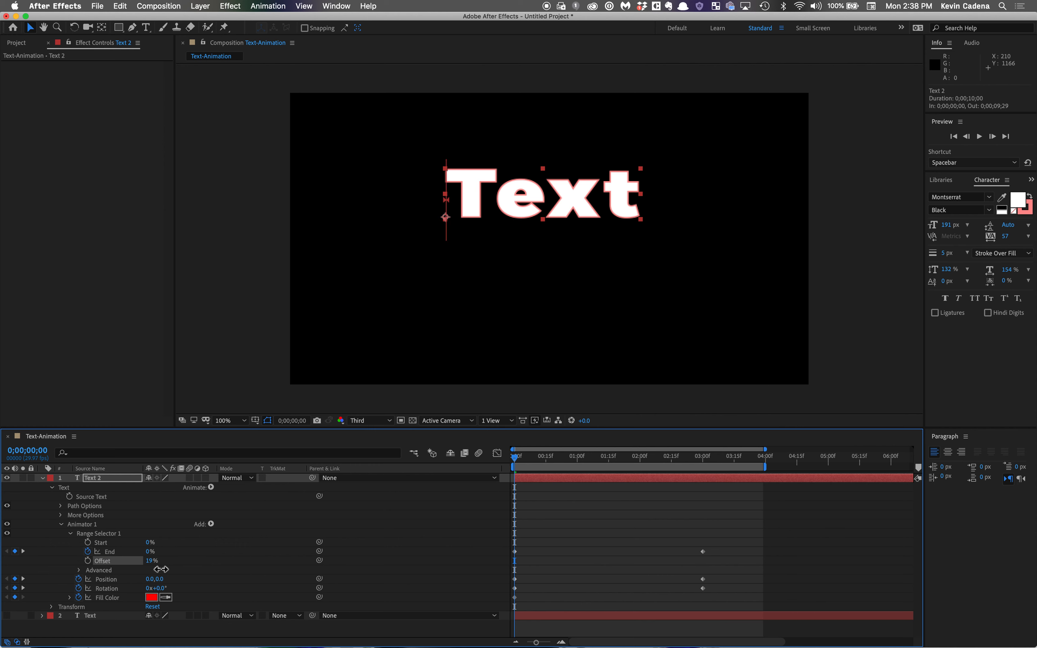
pyautogui.write('25')
pyautogui.press('Return')
# - Preview the text animation with the offset range selector, check its end near 3:24, and return to the start
pyautogui.press('space')
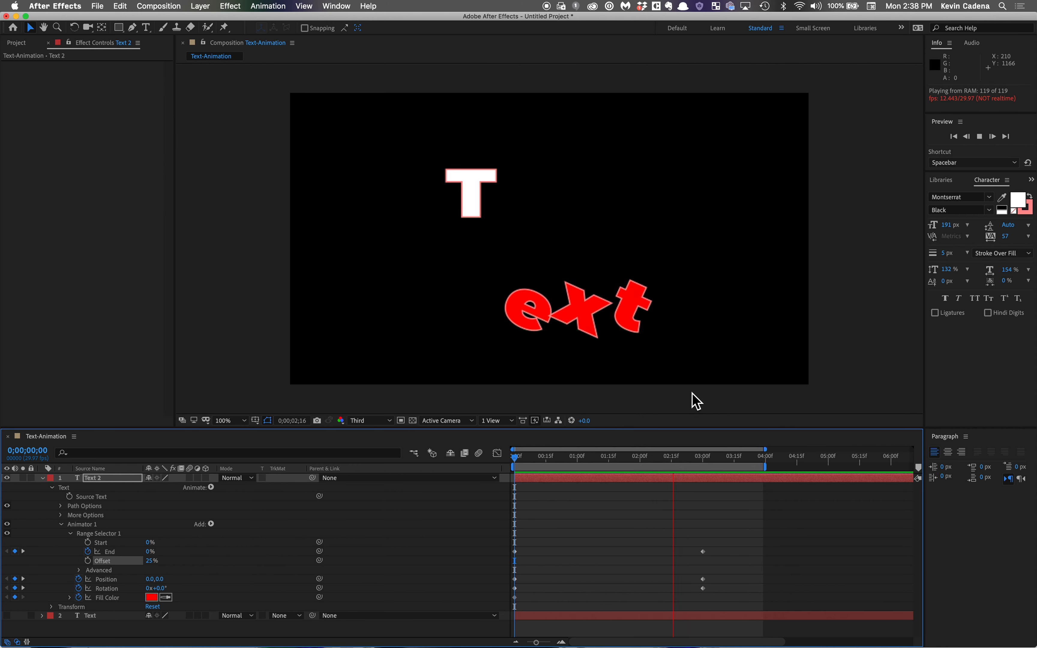
pyautogui.click(754, 479)
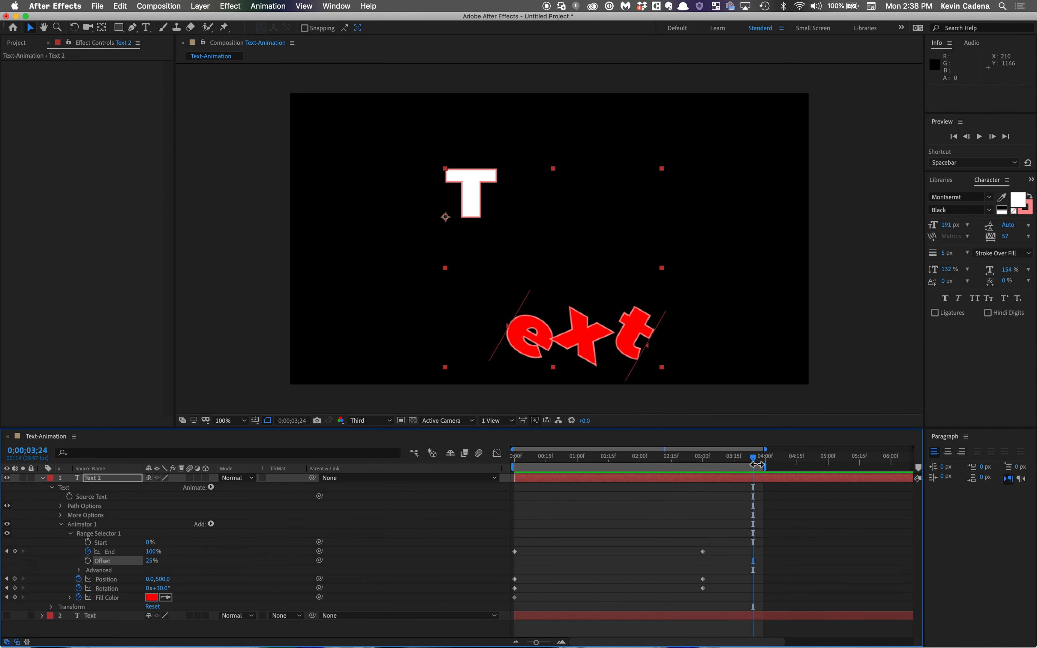
pyautogui.press('Home')
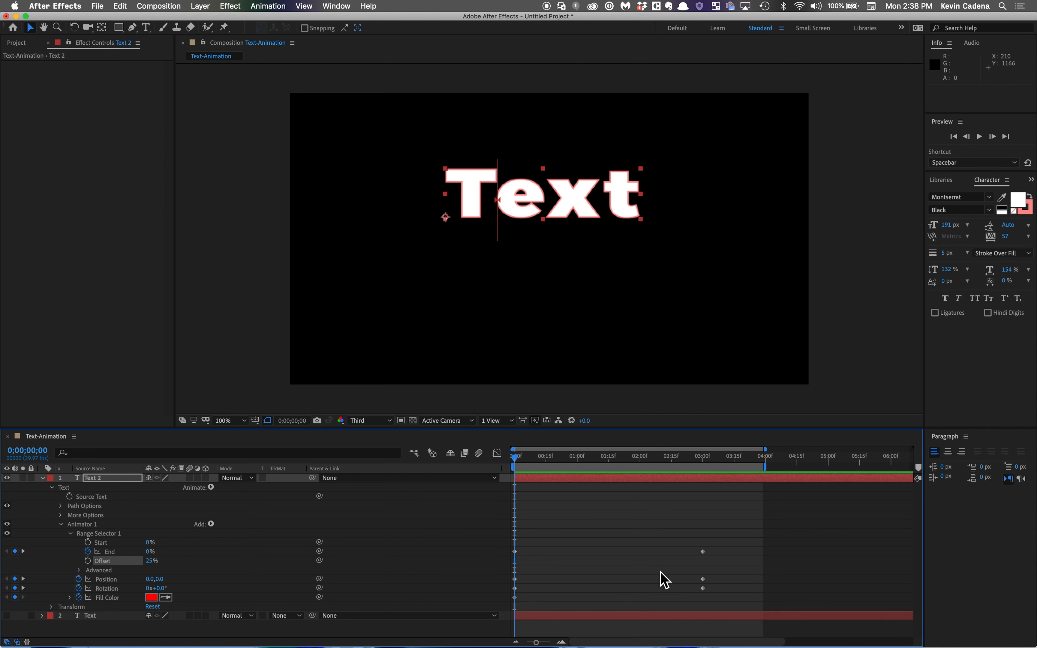
# - Delete both End keyframes of Range Selector 1 and preview the animation without them
pyautogui.click(704, 552)
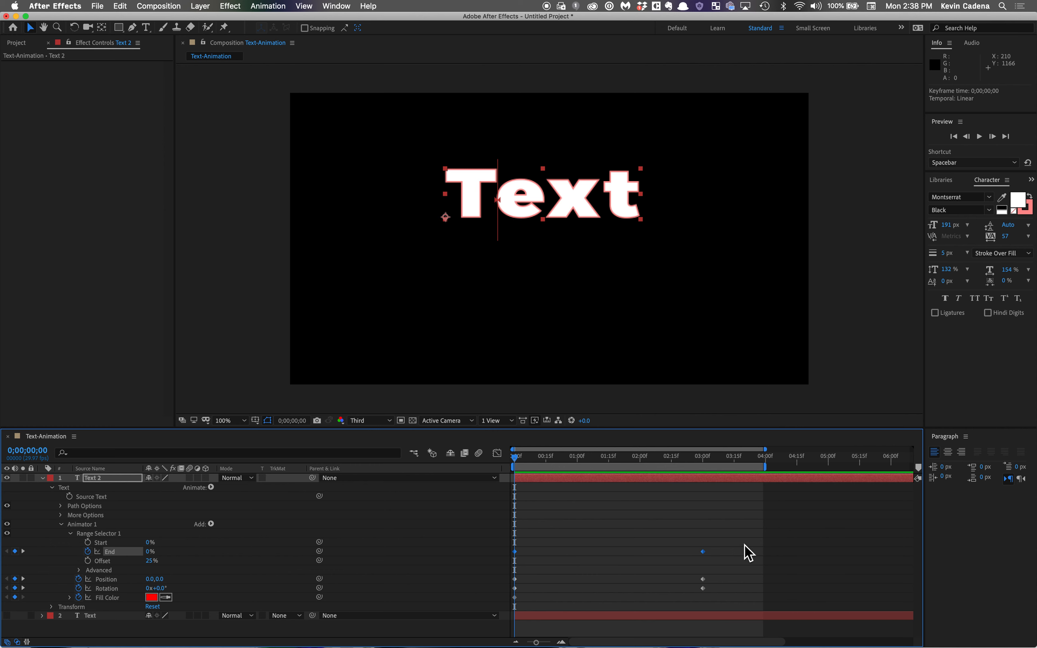
pyautogui.press('Delete')
pyautogui.press('space')
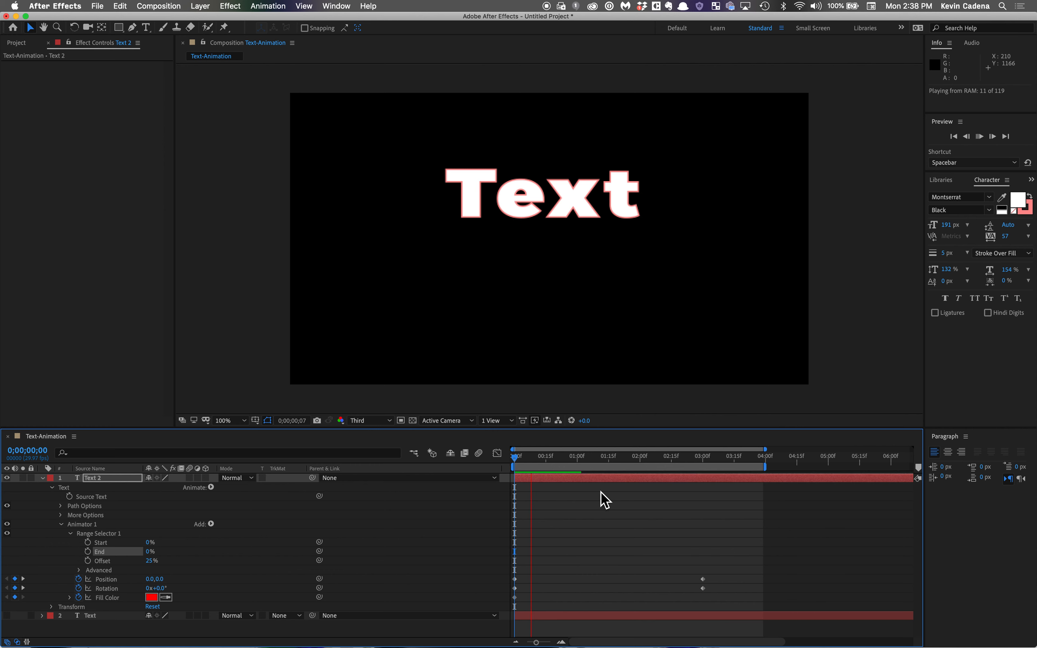
pyautogui.press('space')
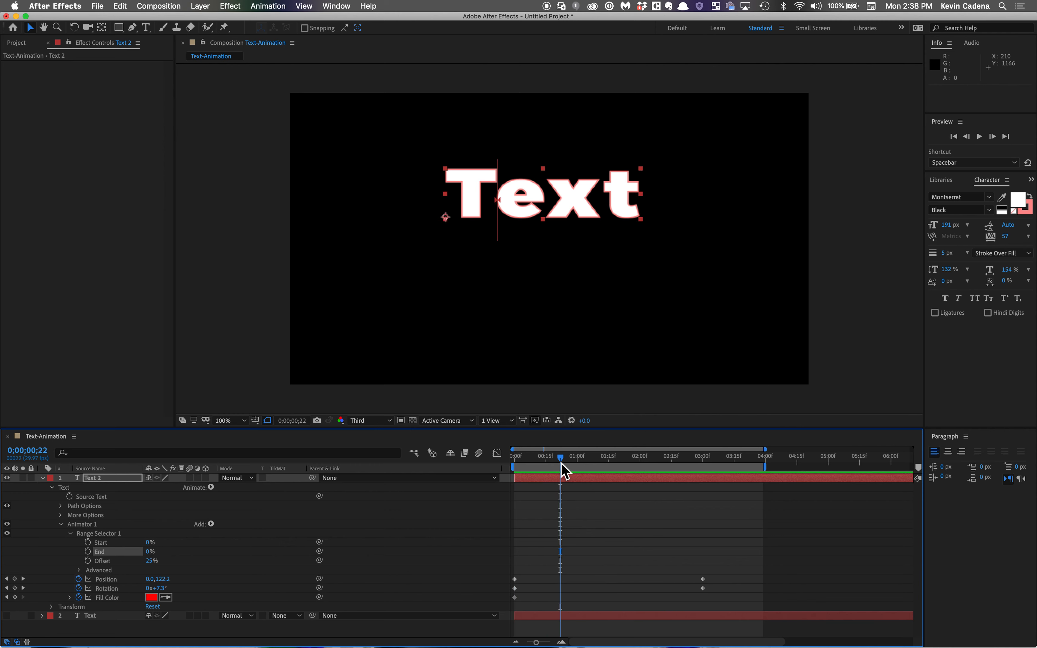
# - Set the End of Range Selector 1 to a fixed 25% so the range spans one letter
pyautogui.click(150, 552)
pyautogui.write('25')
pyautogui.press('Return')
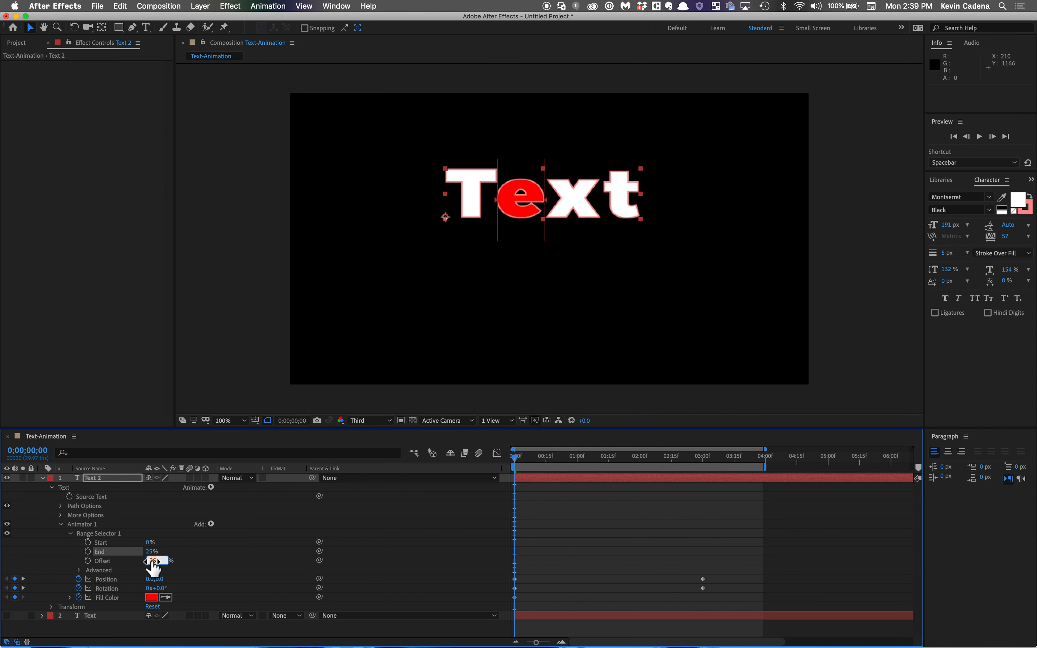
# - Keyframe the Offset of Range Selector 1 from 0% at the start to 100% at 3 seconds
pyautogui.press('Return')
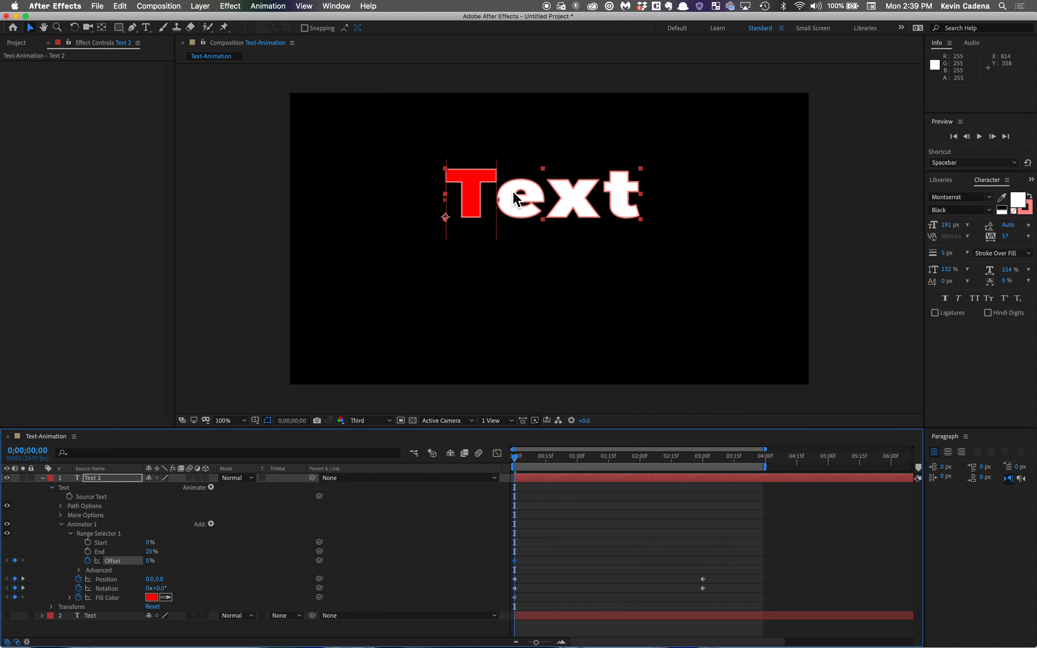
pyautogui.moveTo(518, 464); pyautogui.dragTo(705, 491)
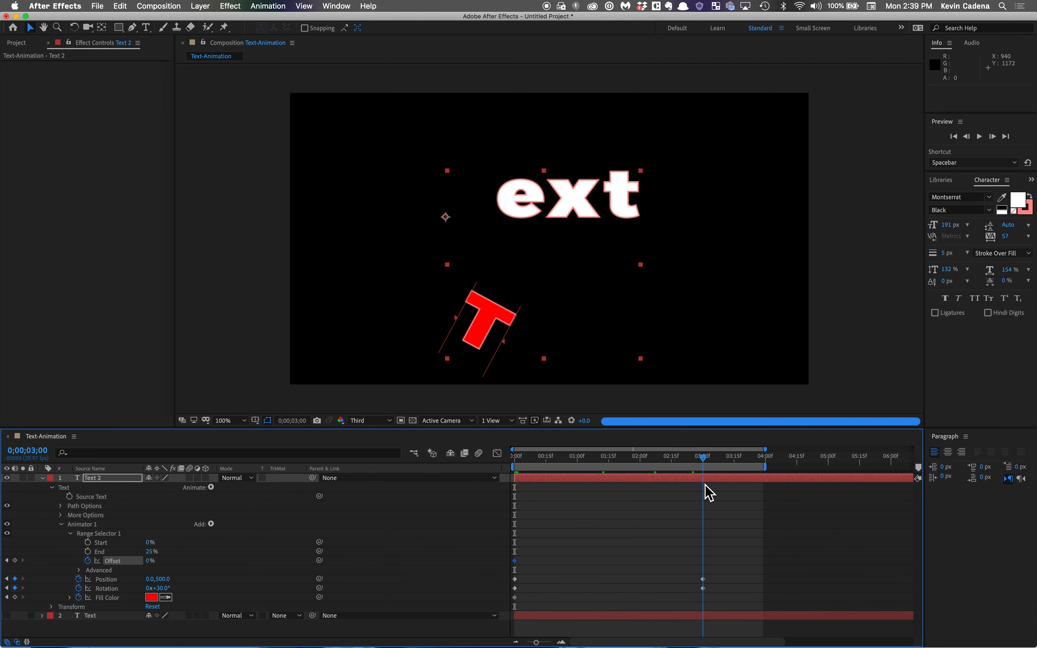
pyautogui.click(150, 562)
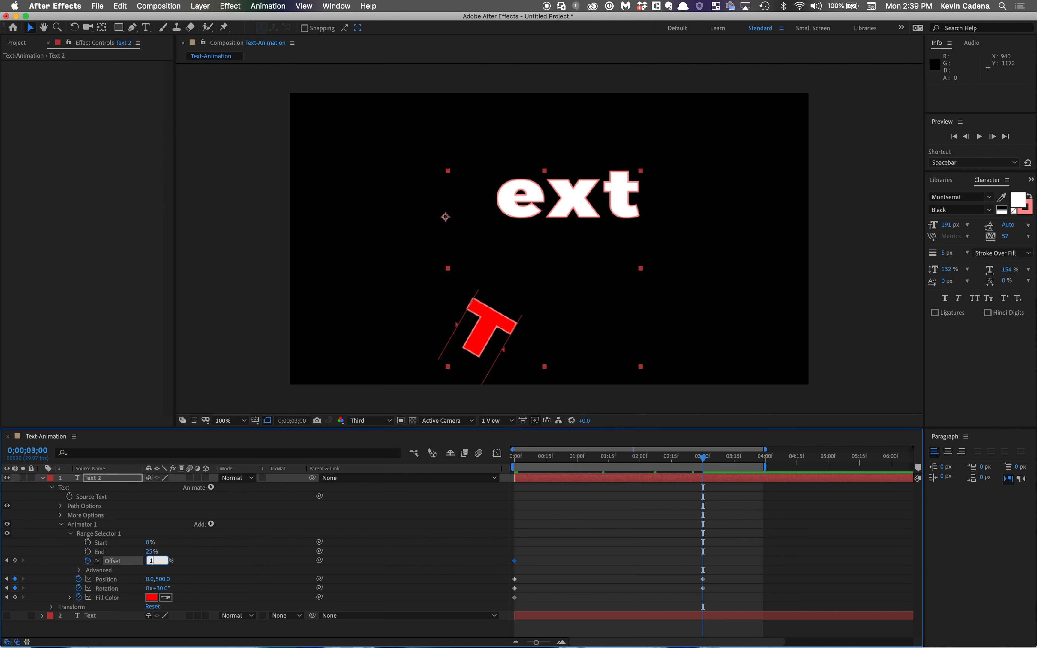
pyautogui.press('Return')
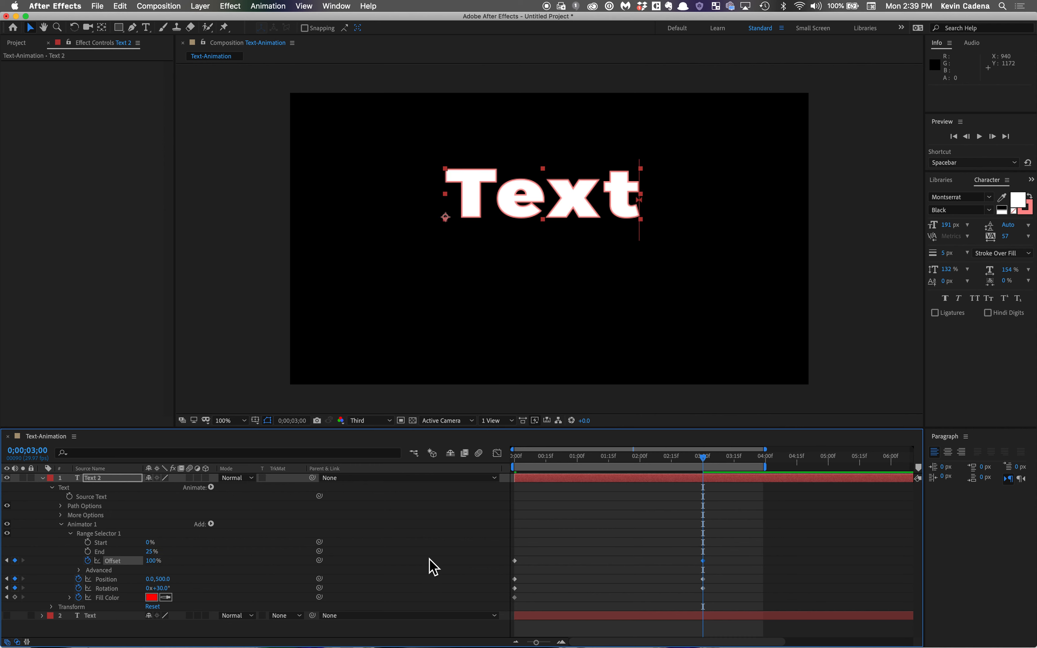
# - Preview the Offset-driven animation, scrub it from the start to 3 seconds, and return to the start
pyautogui.press('Home')
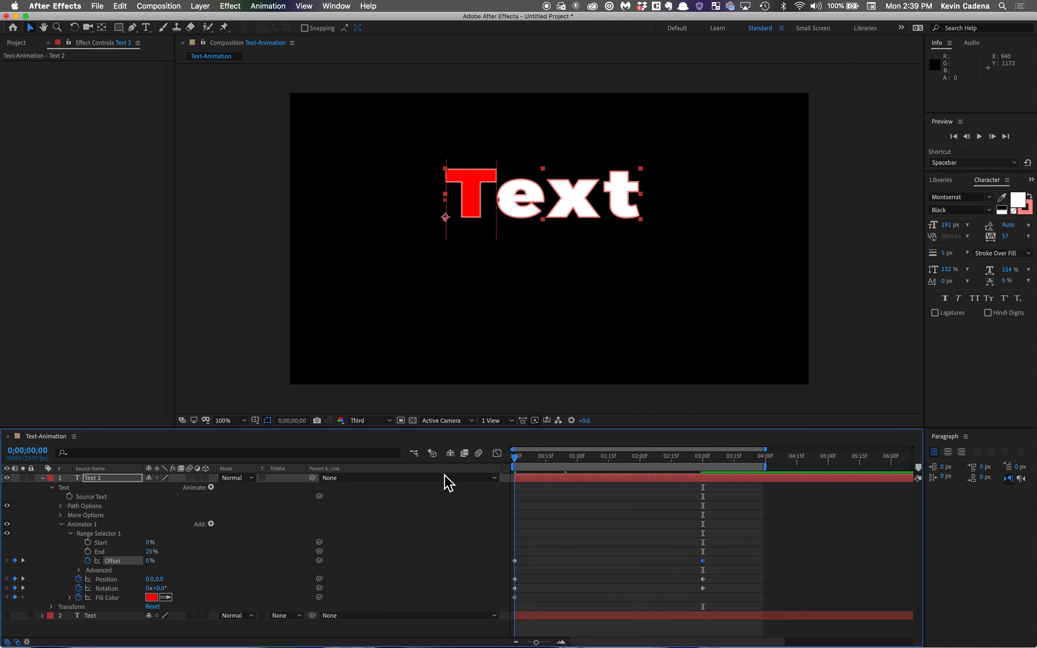
pyautogui.press('space')
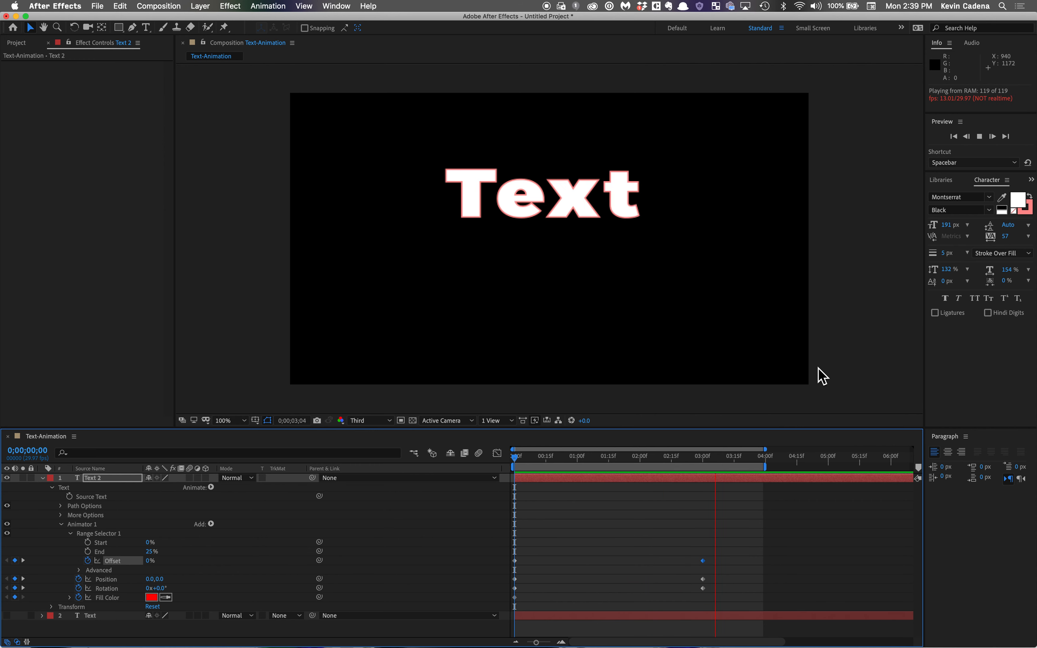
pyautogui.moveTo(739, 469); pyautogui.dragTo(480, 477)
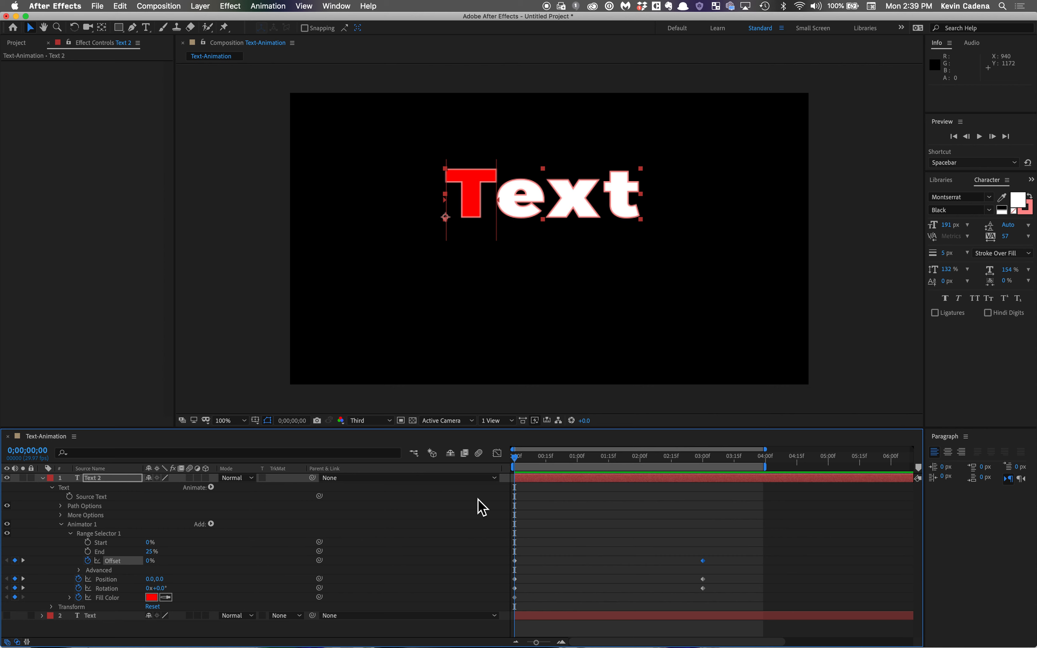
pyautogui.moveTo(520, 468); pyautogui.dragTo(710, 504)
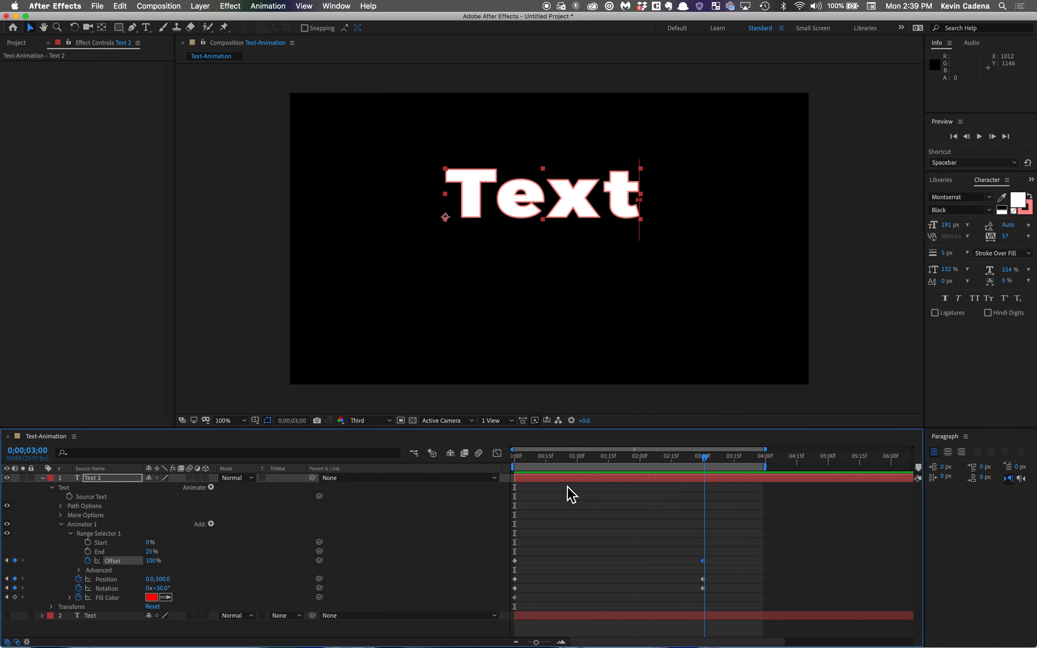
pyautogui.press('Home')
# - Delete the Offset keyframes of Range Selector 1 and set its End to 0%
pyautogui.click(702, 561)
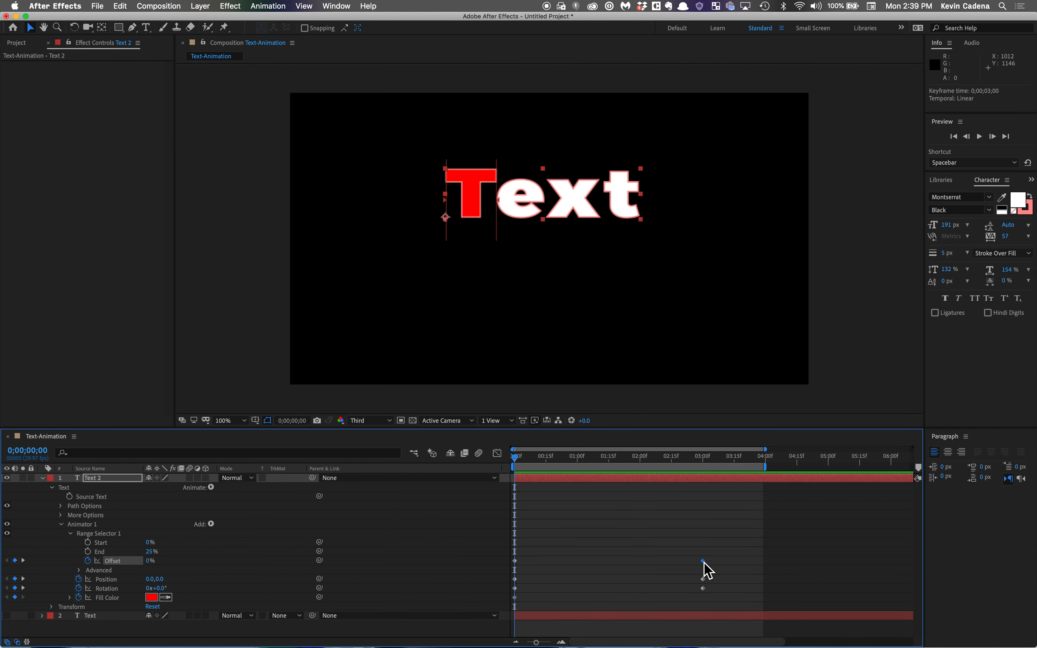
pyautogui.press('Delete')
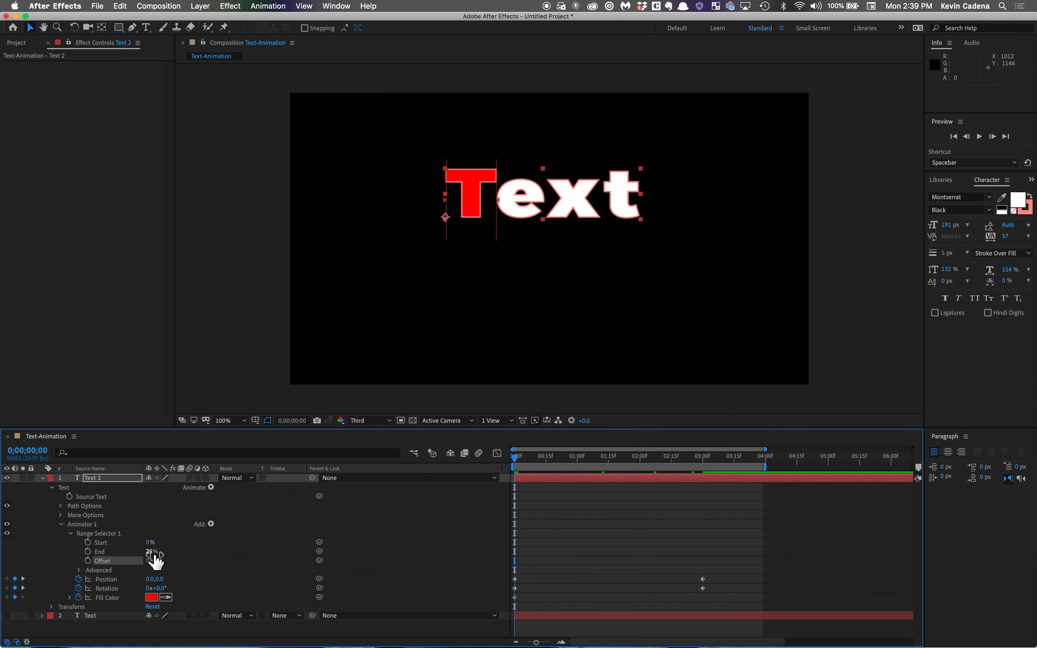
pyautogui.write('0')
pyautogui.press('Return')
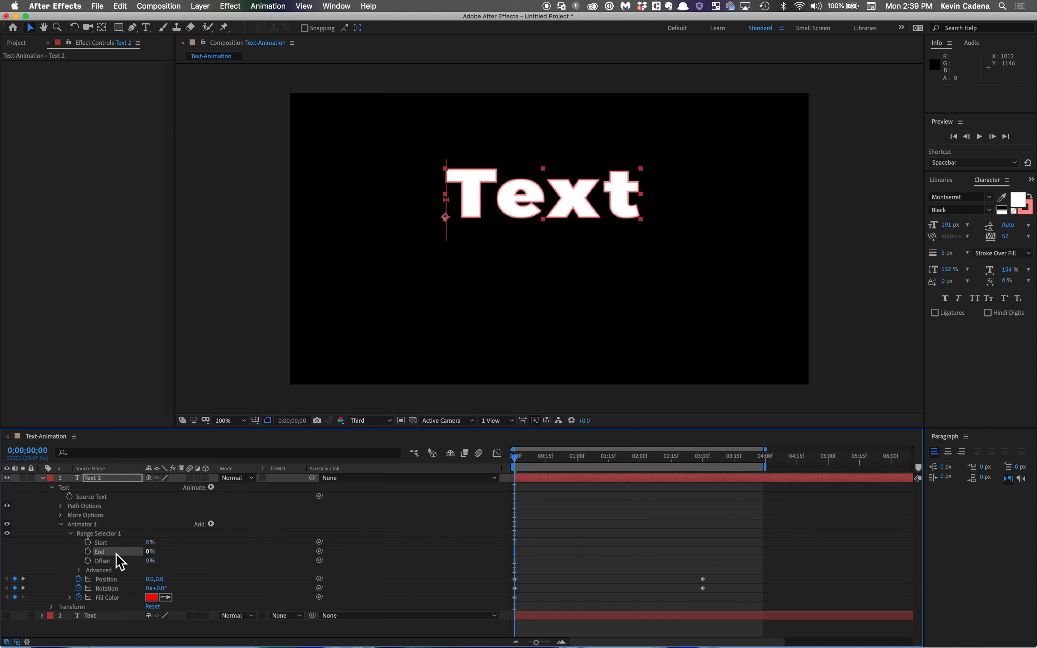
# - Keyframe the End of Range Selector 1 from 0% at the start to 100% at 3 seconds
pyautogui.click(88, 552)
pyautogui.moveTo(524, 452); pyautogui.dragTo(706, 491)
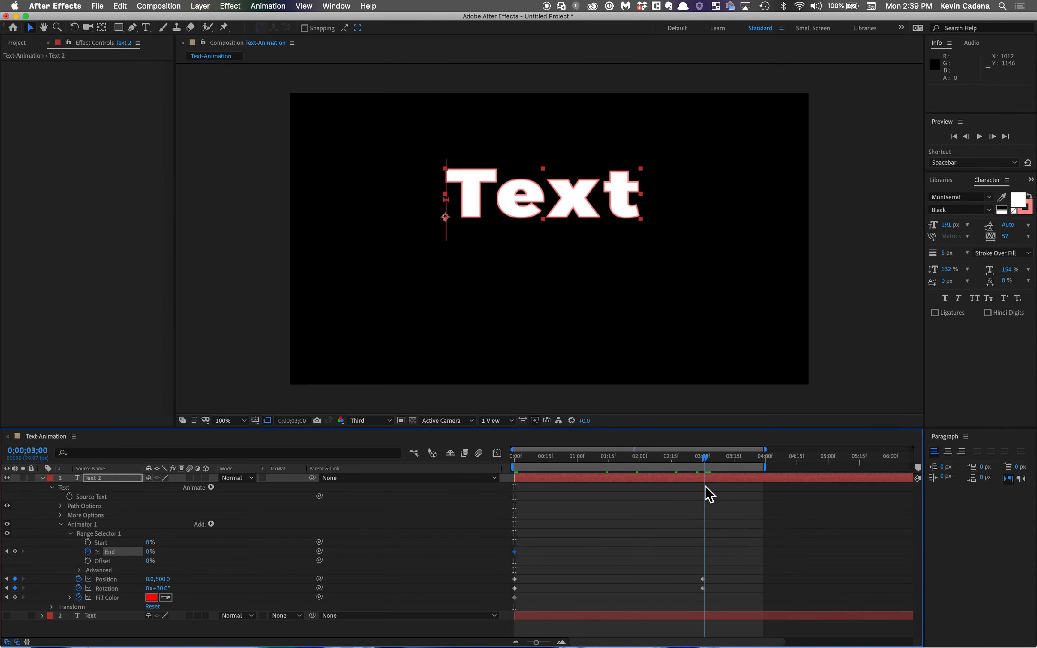
pyautogui.click(150, 552)
pyautogui.write('100')
pyautogui.press('Return')
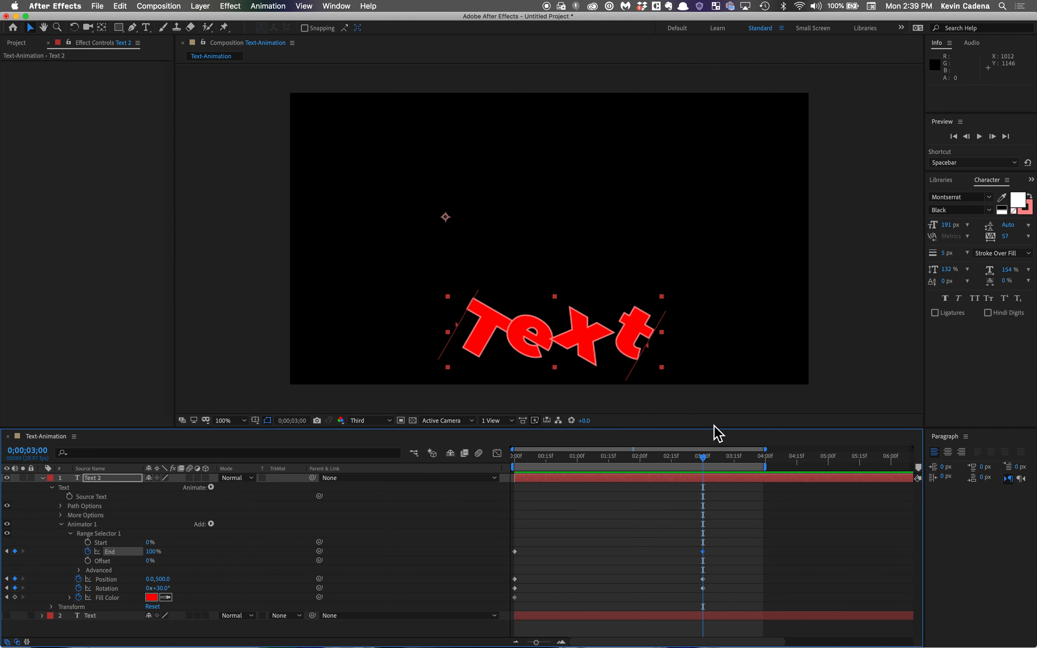
# - Preview the End-driven letter animation and return to the start of the timeline
pyautogui.press('space')
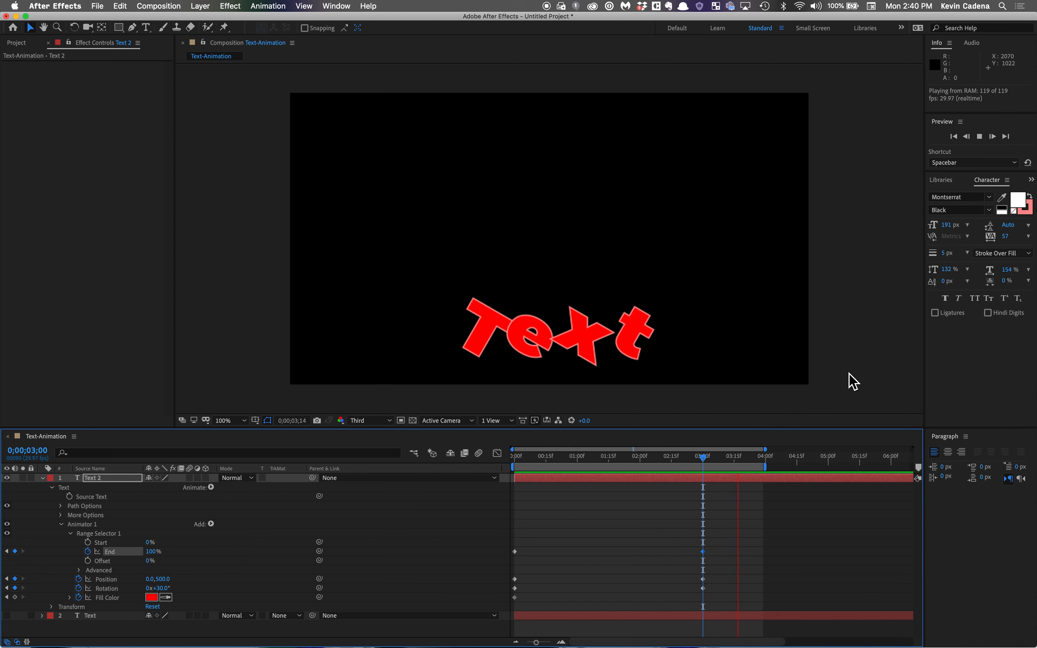
pyautogui.press('space')
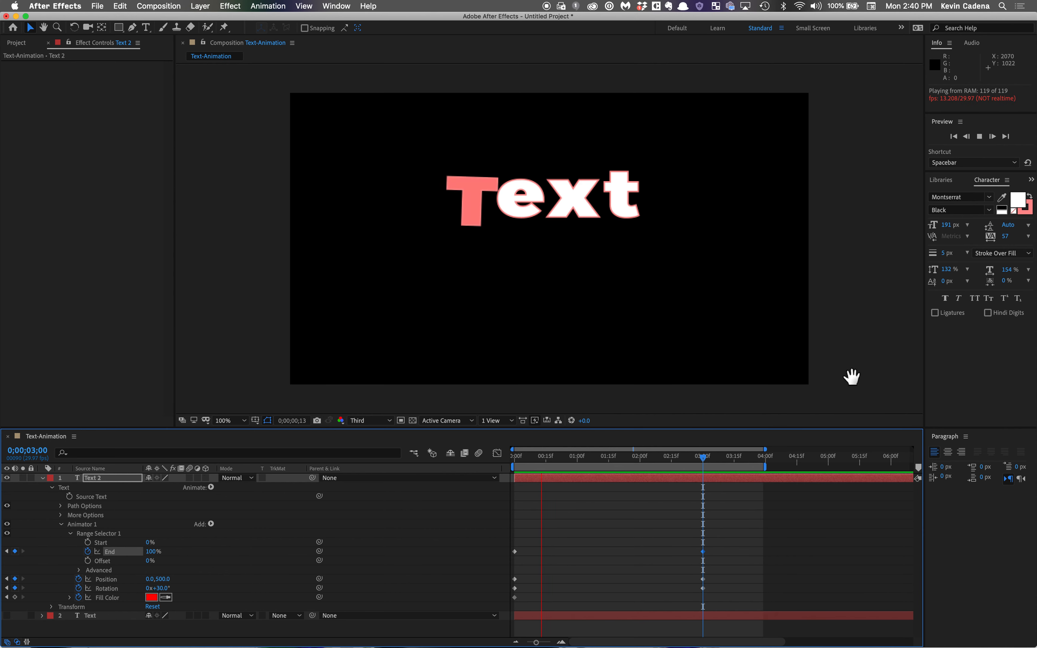
pyautogui.press('Home')
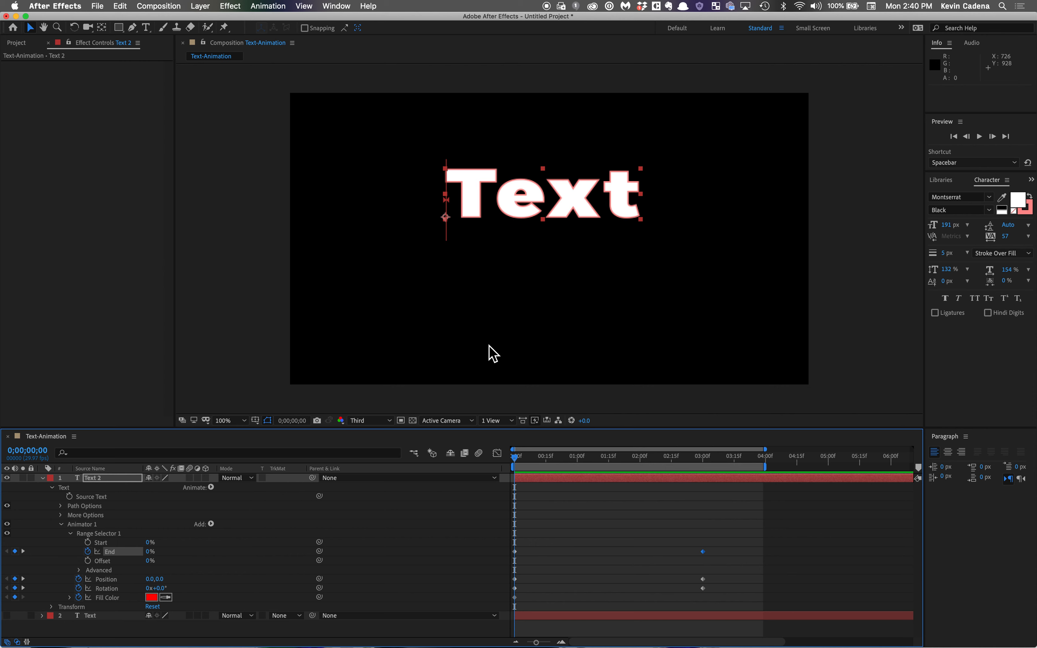
# - Try rectangular masks on the Text 2 layer in the area below the word, previewing the second one before deleting it
pyautogui.click(488, 200)
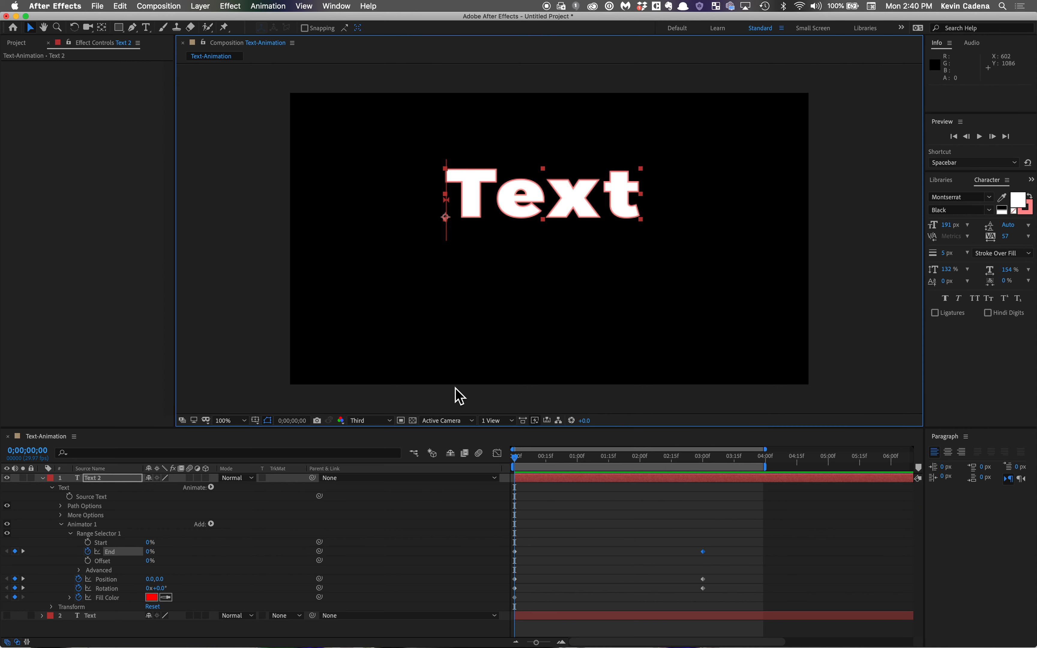
pyautogui.click(118, 27)
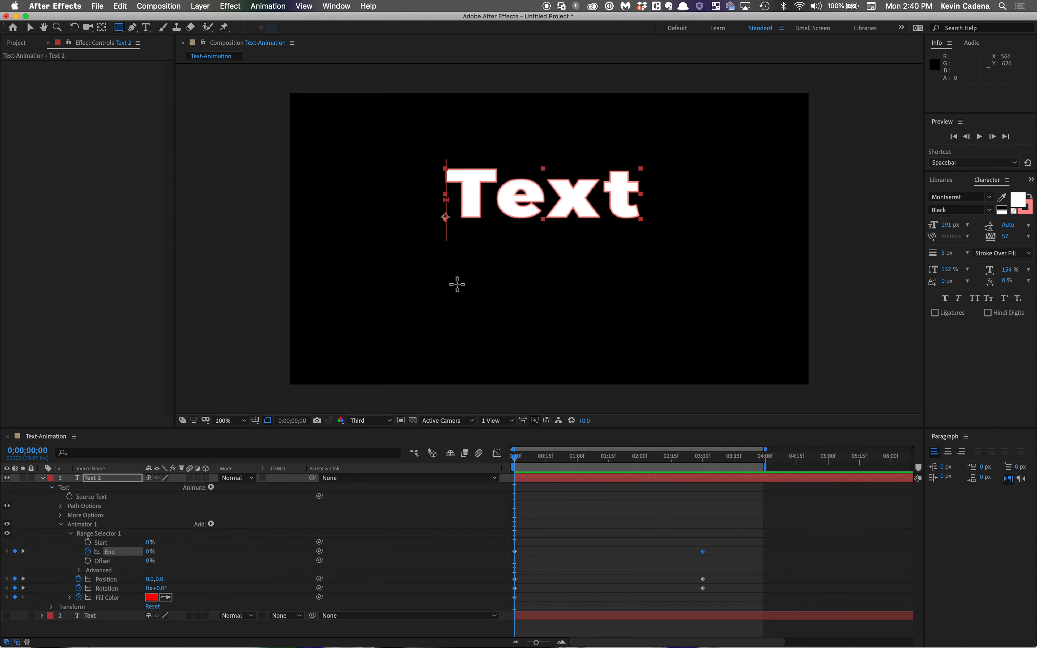
pyautogui.moveTo(419, 276); pyautogui.dragTo(709, 381)
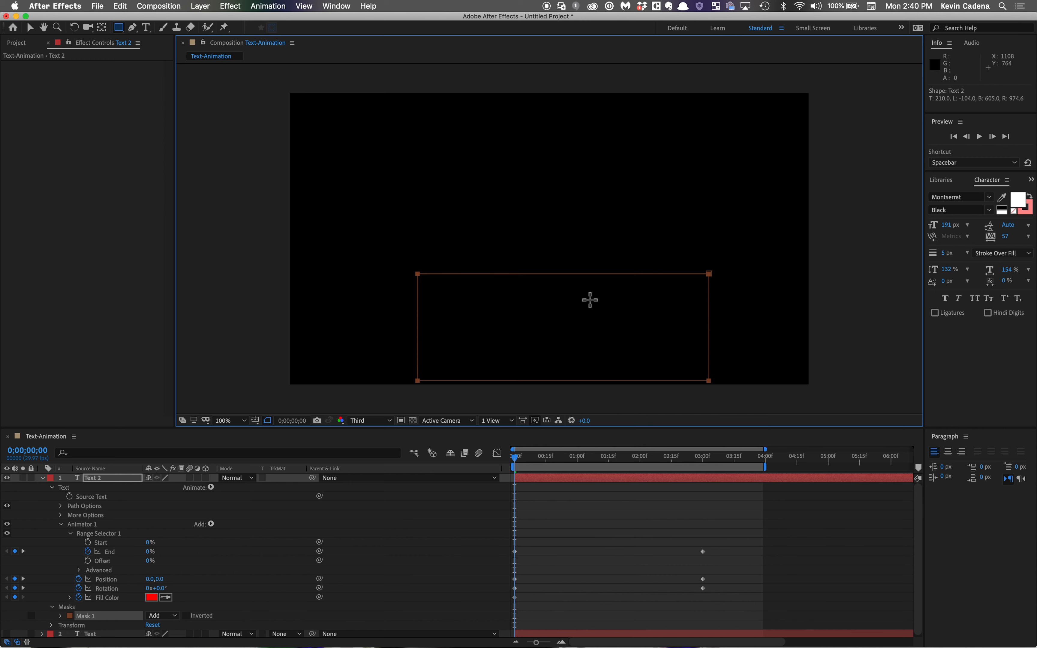
pyautogui.press('super+z')
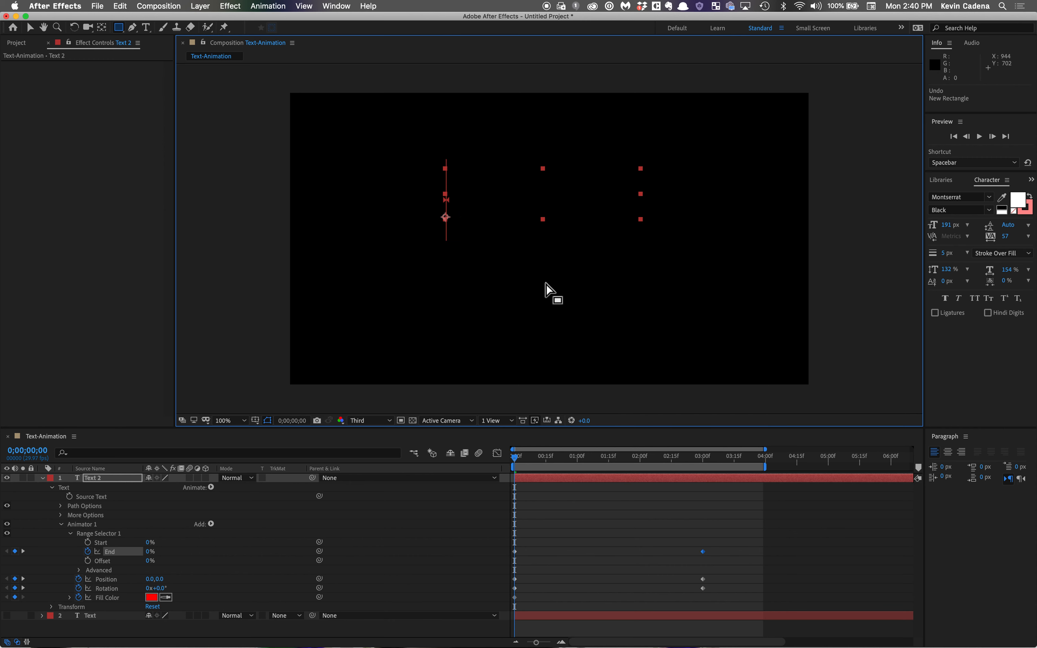
pyautogui.moveTo(415, 312); pyautogui.dragTo(699, 386)
pyautogui.press('space')
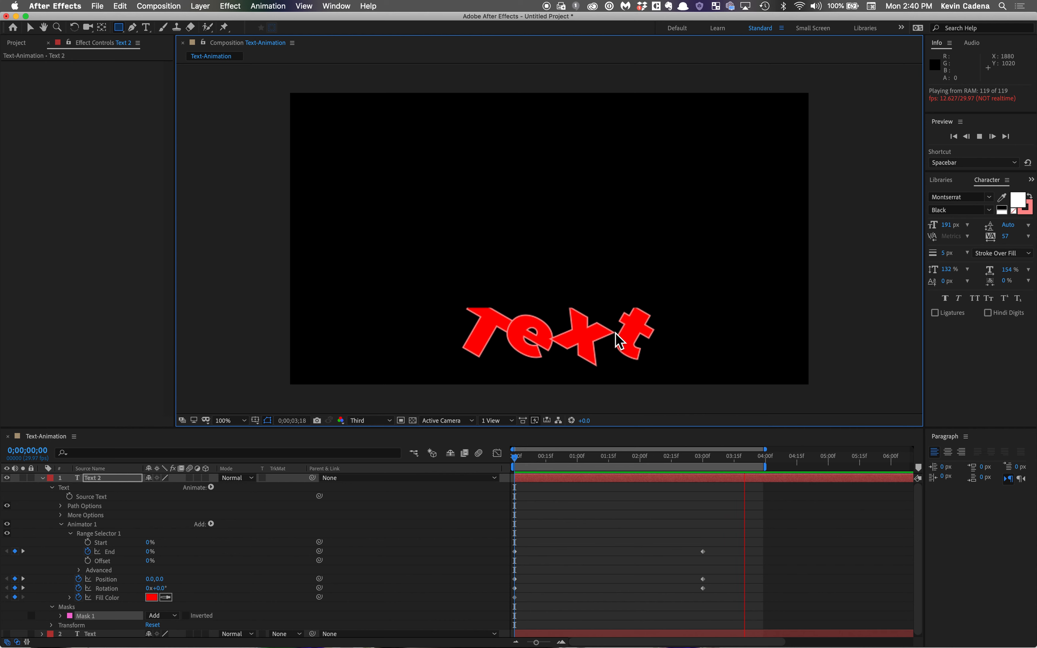
pyautogui.press('Delete')
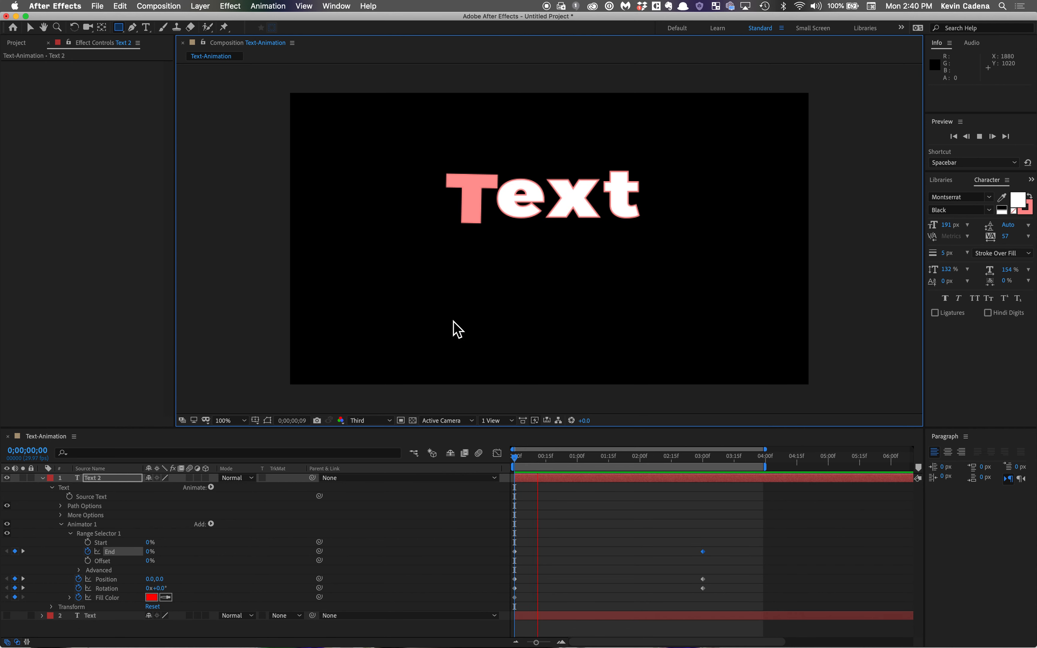
# - Draw a rectangular mask on the Text 2 layer enclosing the whole area where the rotated letters land, preview it, and return to the start
pyautogui.moveTo(424, 288); pyautogui.dragTo(715, 387)
pyautogui.press('space')
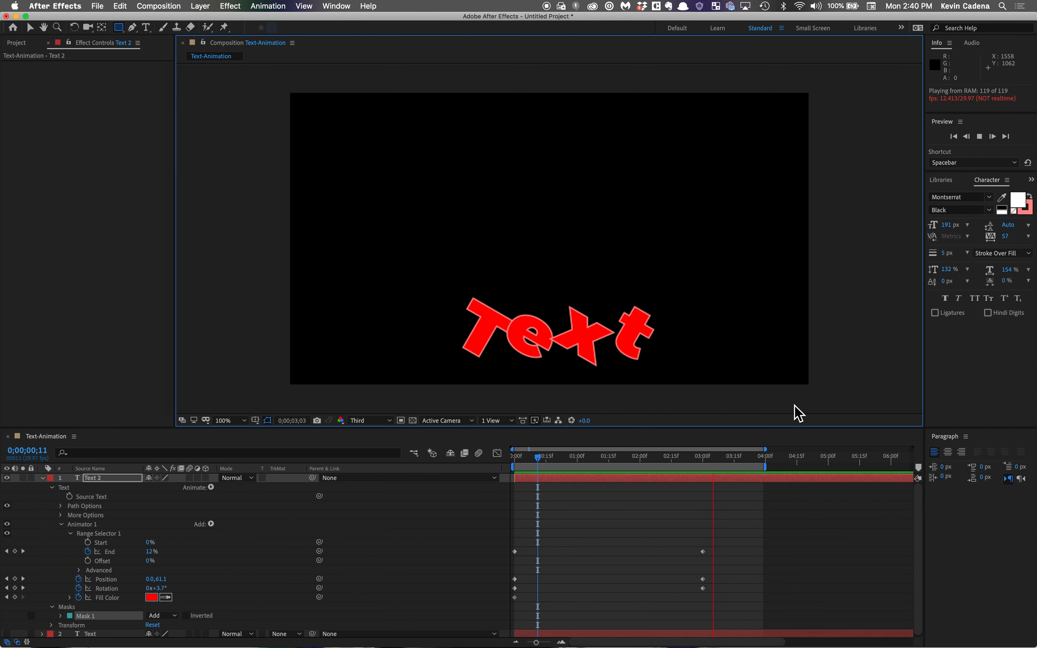
pyautogui.press('space')
pyautogui.moveTo(733, 463); pyautogui.dragTo(501, 477)
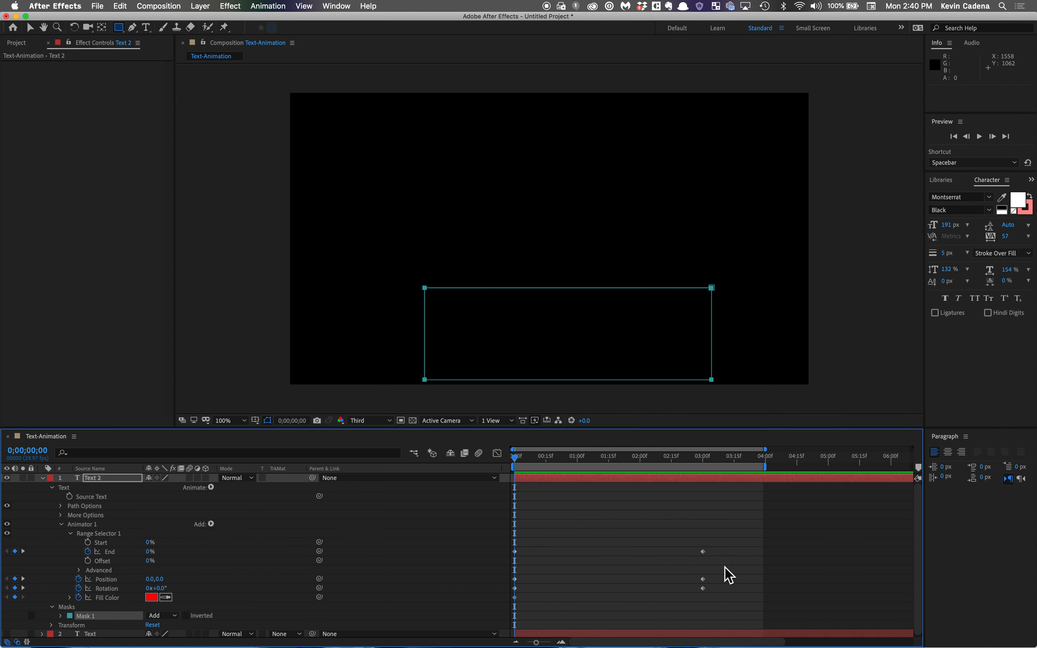
# - Move the 3-second keyframes of End, Position and Rotation together to 1 second and preview the faster animation
pyautogui.click(703, 552)
pyautogui.keyDown('shift'); pyautogui.click(703, 579); pyautogui.keyUp('shift')
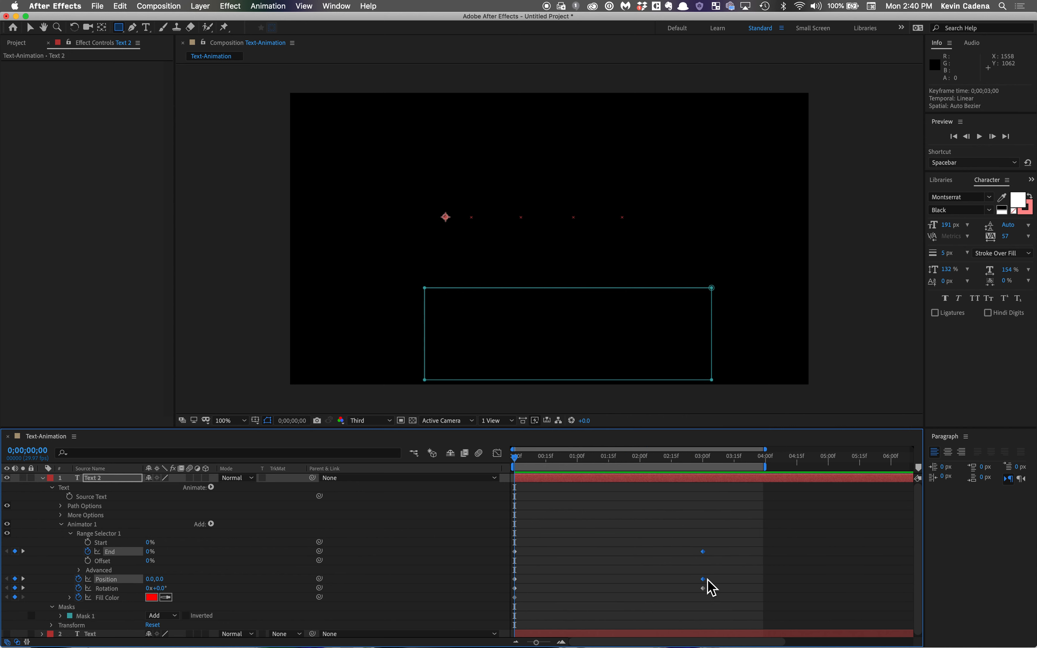
pyautogui.keyDown('shift'); pyautogui.click(703, 589); pyautogui.keyUp('shift')
pyautogui.moveTo(705, 556); pyautogui.dragTo(579, 558)
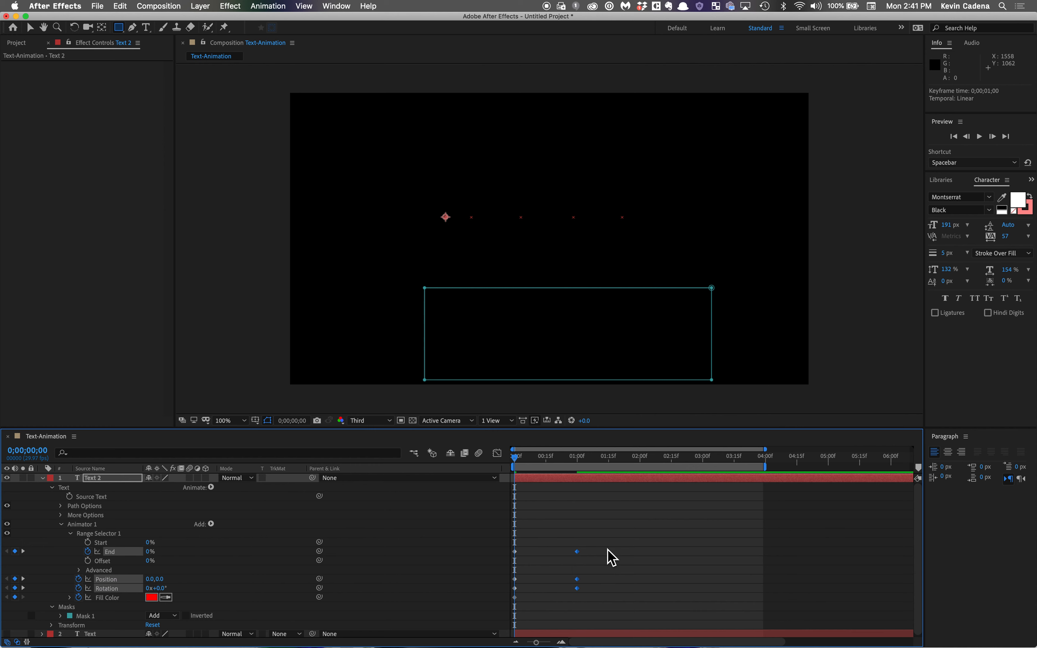
pyautogui.press('space')
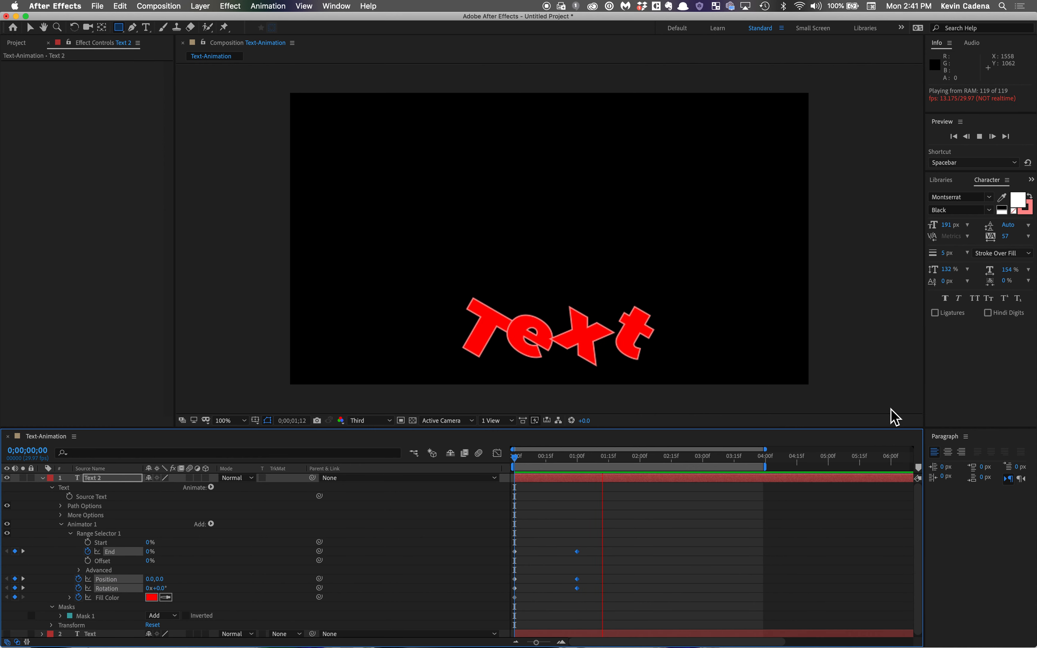
pyautogui.press('space')
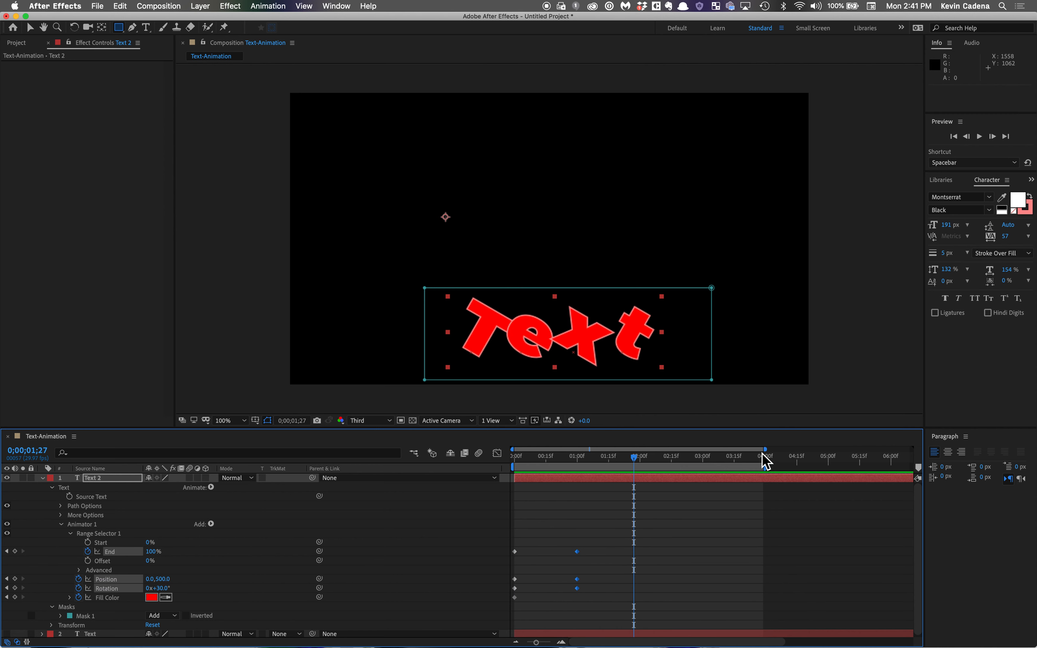
# - Shorten the work area to end at about 1.5 seconds and preview the masked text animation within it
pyautogui.moveTo(770, 467); pyautogui.dragTo(620, 477)
pyautogui.press('space')
pyautogui.click(646, 460)
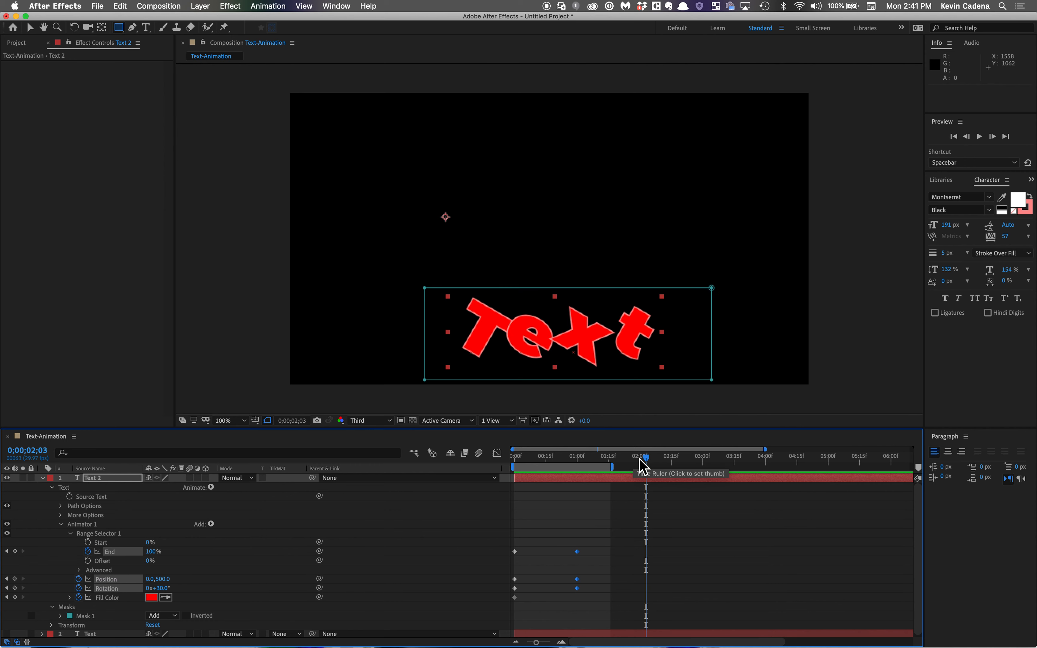
pyautogui.press('space')
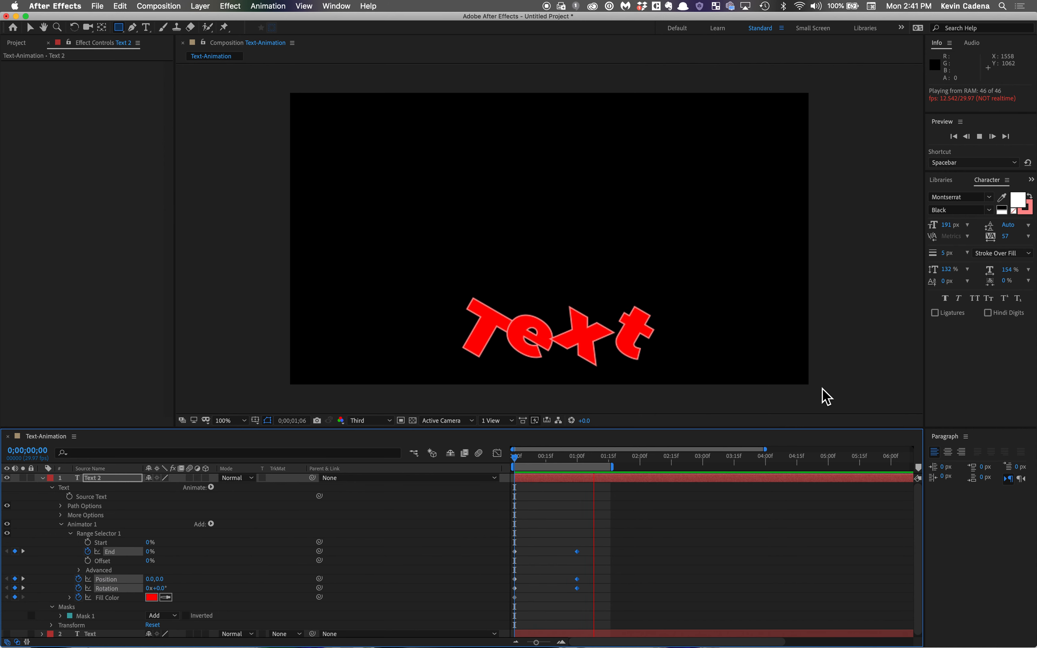
pyautogui.press('space')
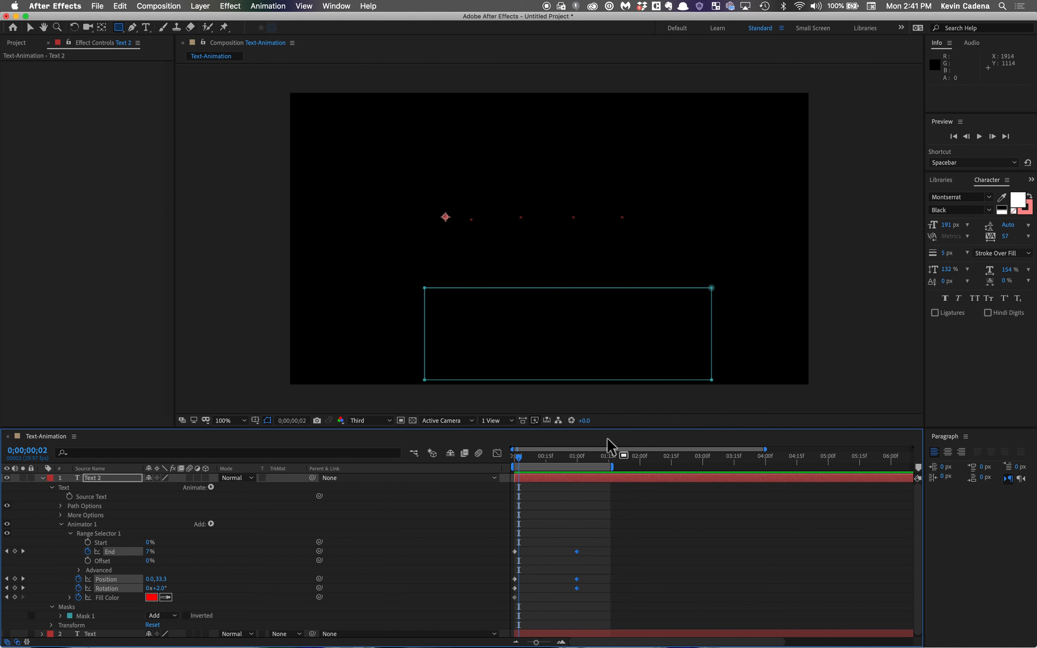
pyautogui.click(869, 341)
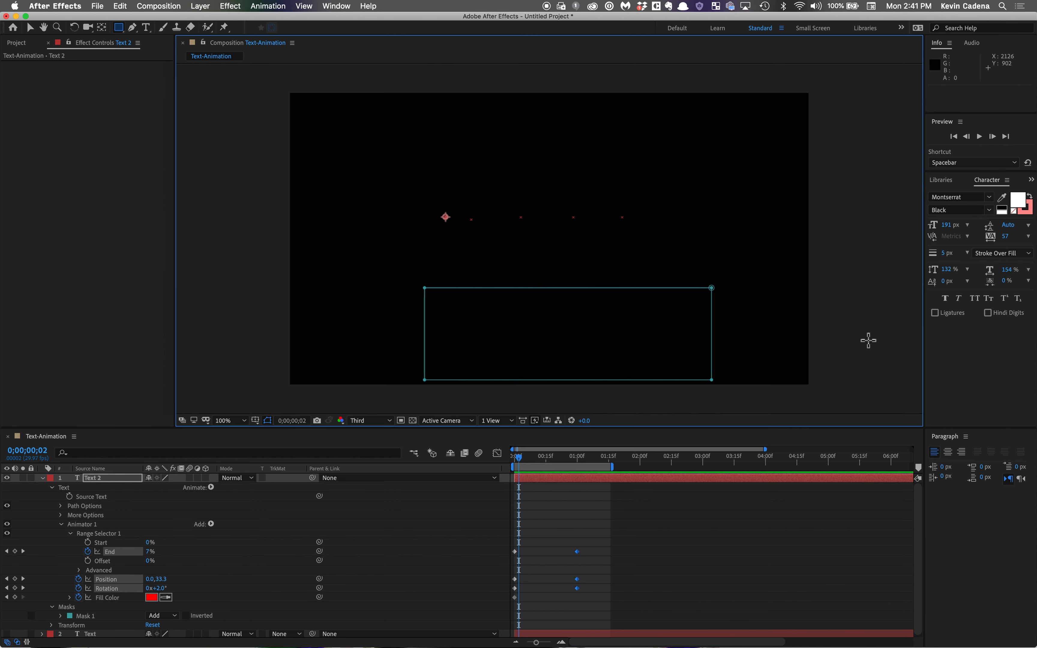